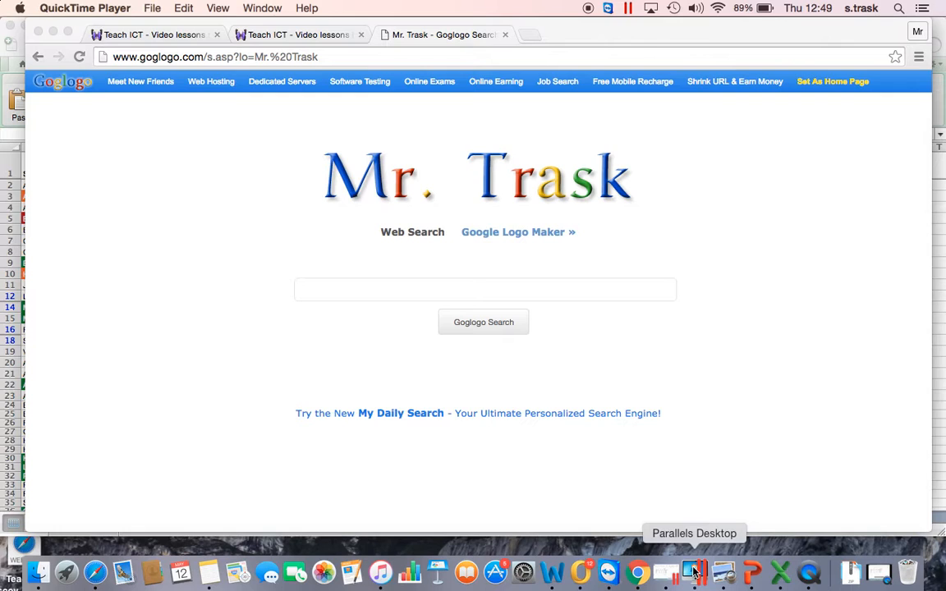
Switch to the Excel workbook Average_If_Charts.xlsx in the virtual machine and dismiss the Outlook notification
click(695, 572)
double_click(179, 413)
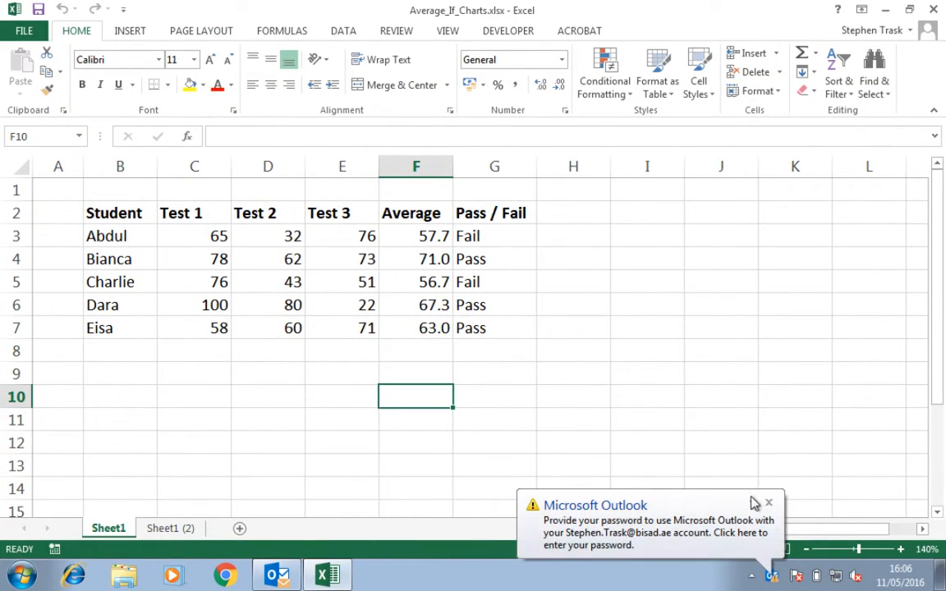
click(769, 505)
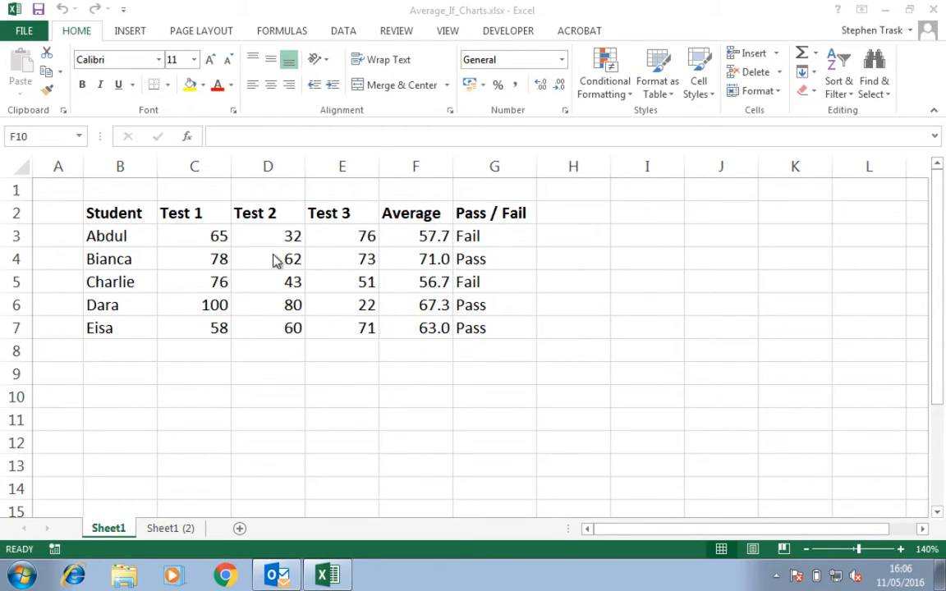
Open the IF formula in G3 to examine its pass condition
double_click(481, 235)
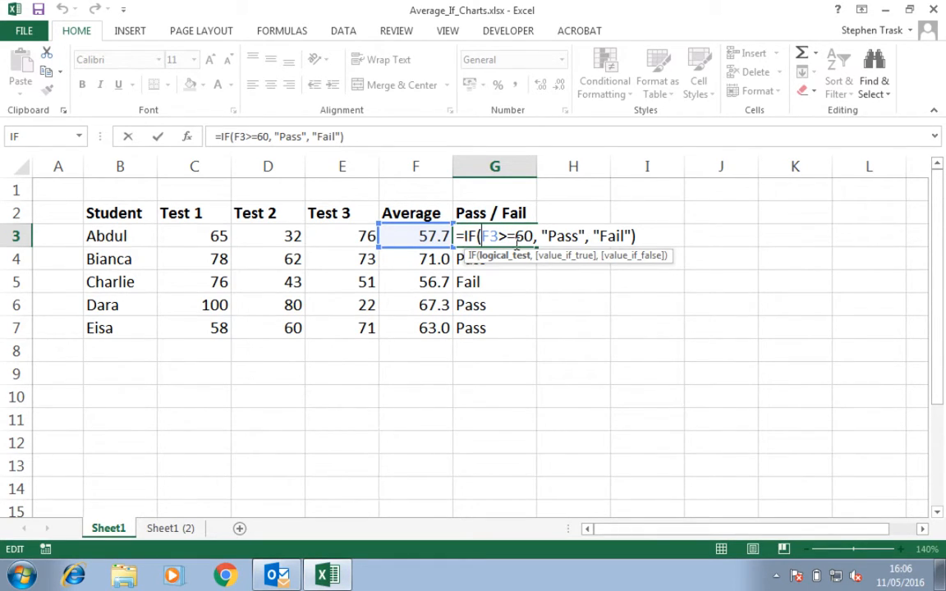
click(655, 236)
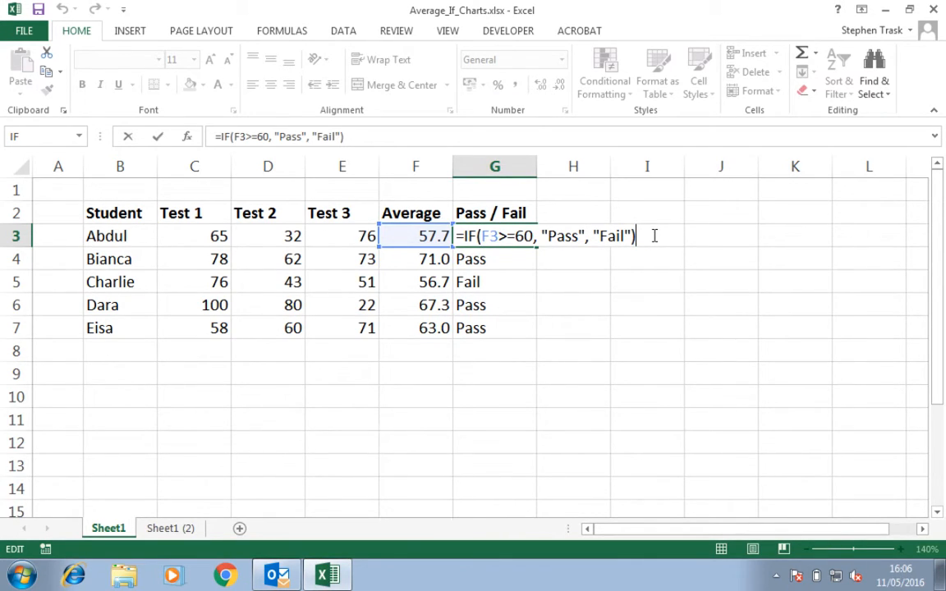
key(Return)
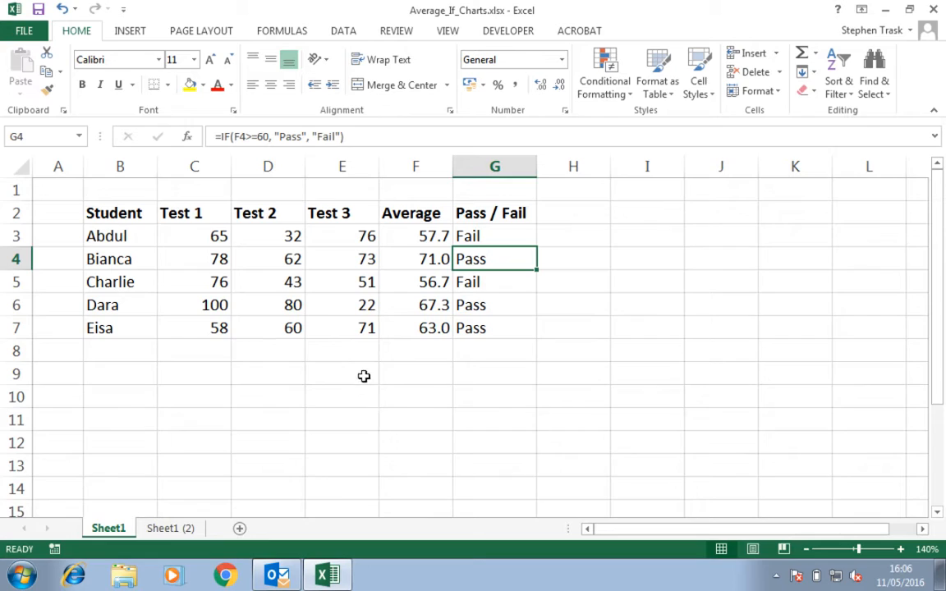
Label cell E9 "Pass mark" and widen column E slightly to fit it
click(340, 374)
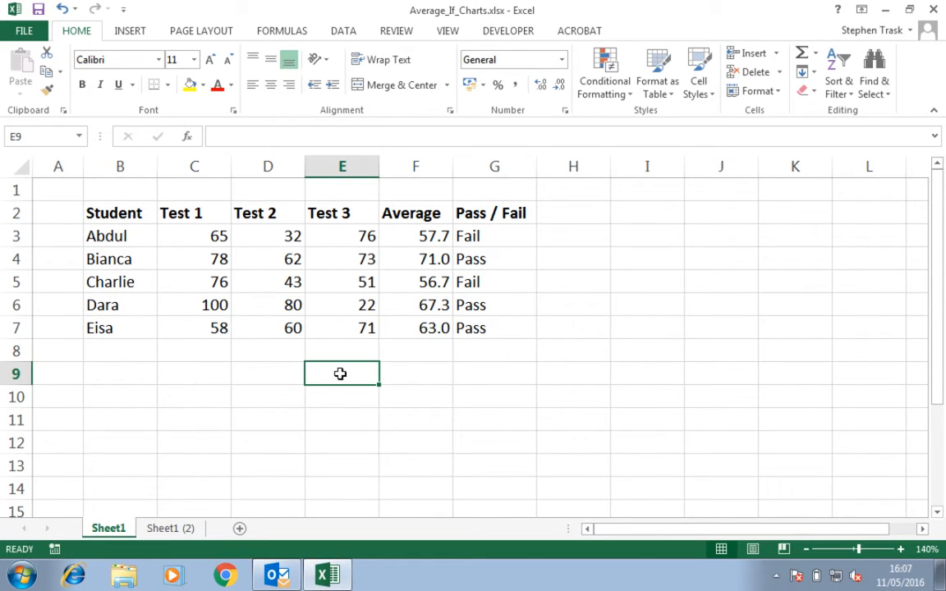
text(Pass mark)
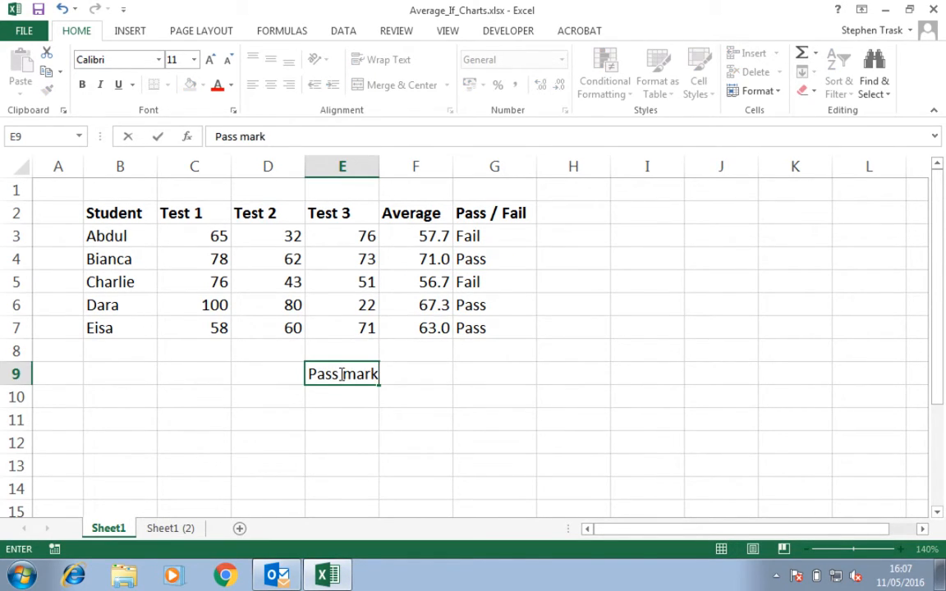
key(Return)
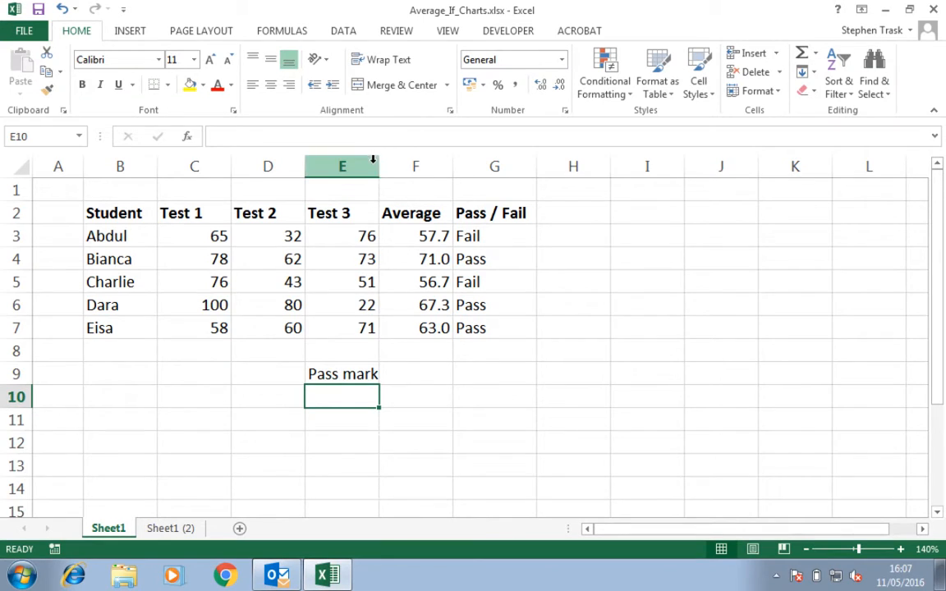
drag(377, 166, 379, 165)
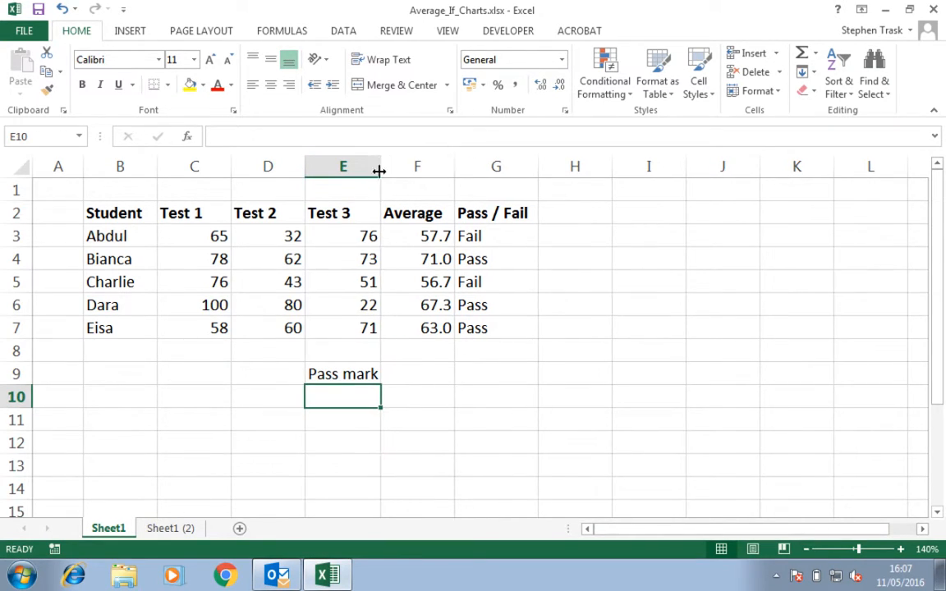
Enter 50 as the pass mark in F9
click(399, 377)
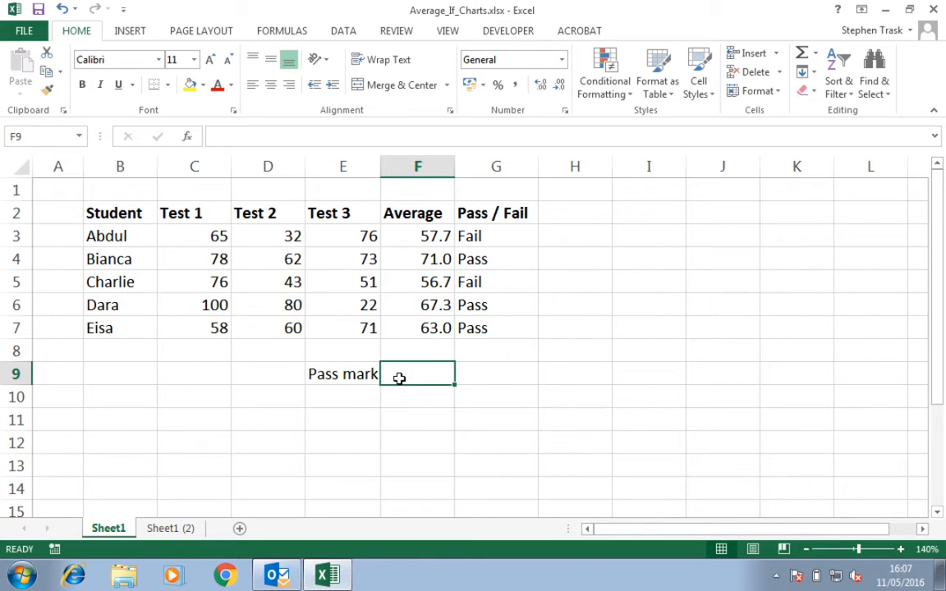
text(50)
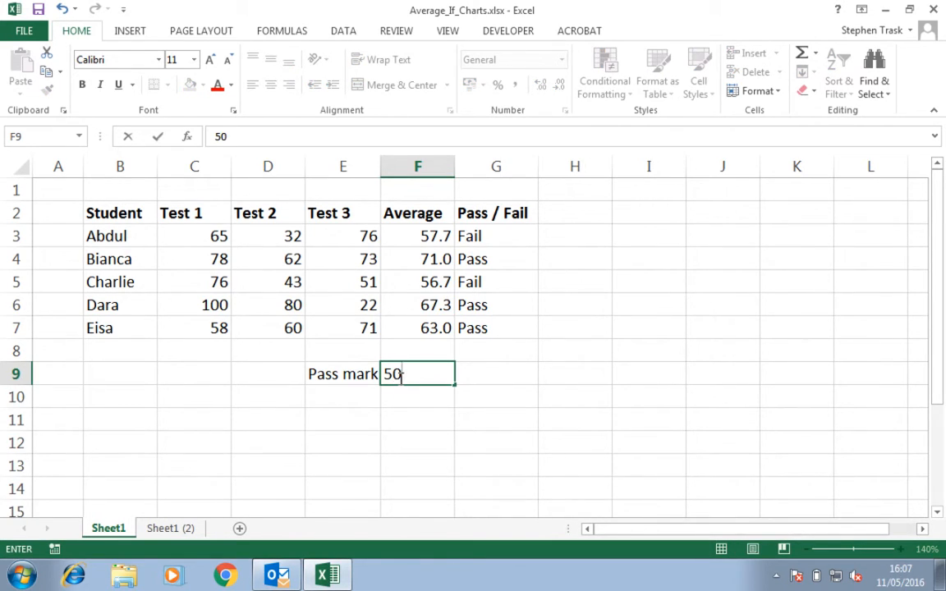
key(Return)
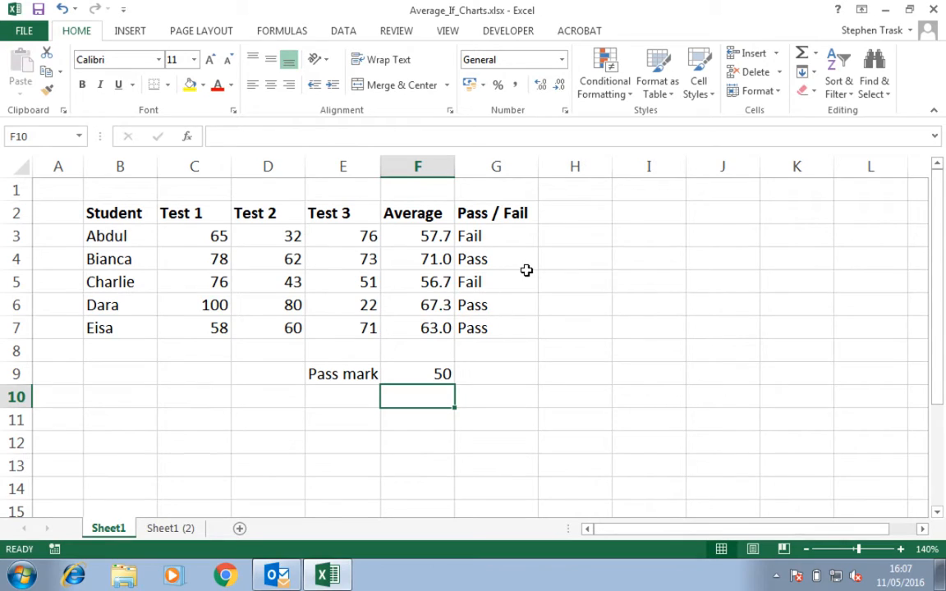
Replace the fixed 60 in G3's IF formula with a reference to the pass mark cell F9
click(492, 234)
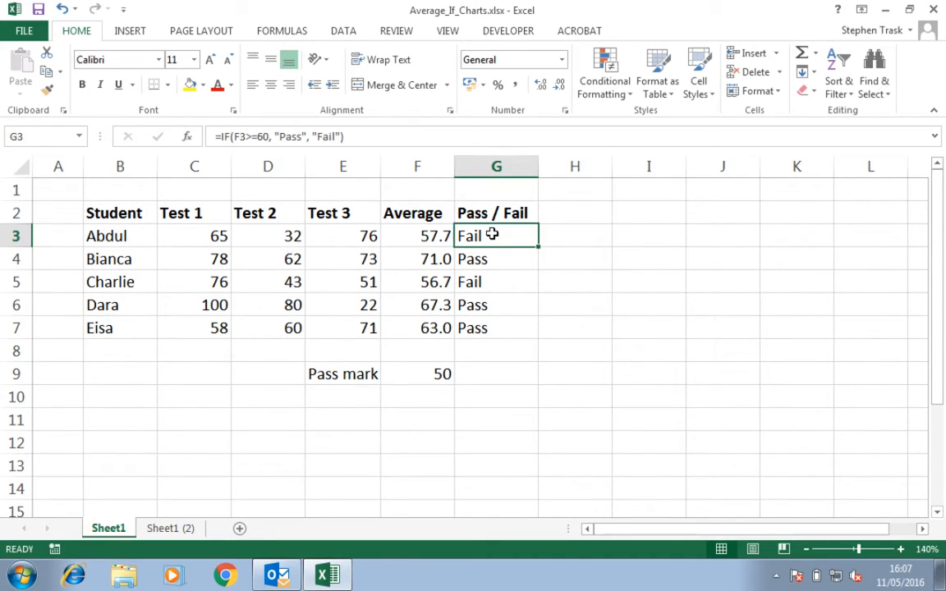
click(419, 237)
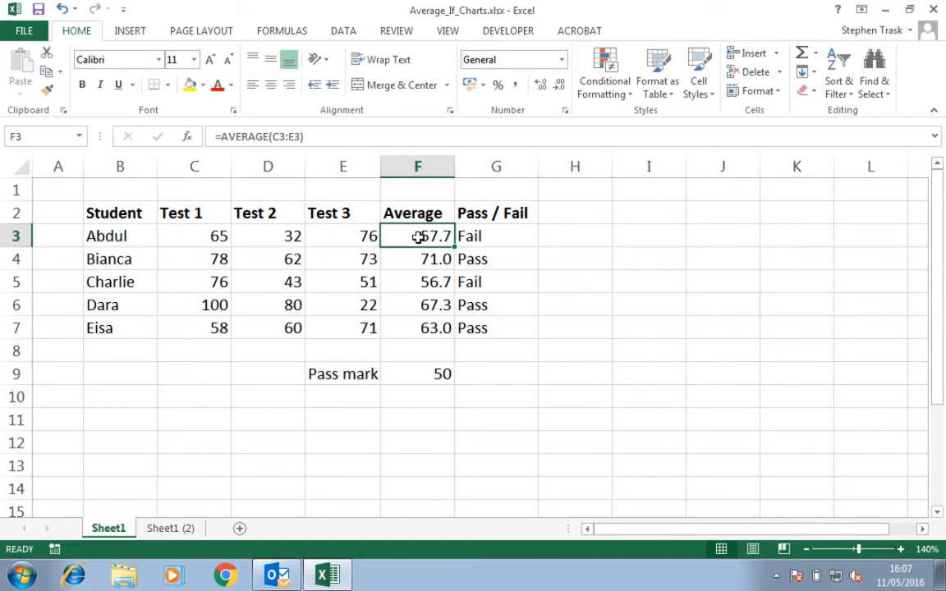
click(424, 378)
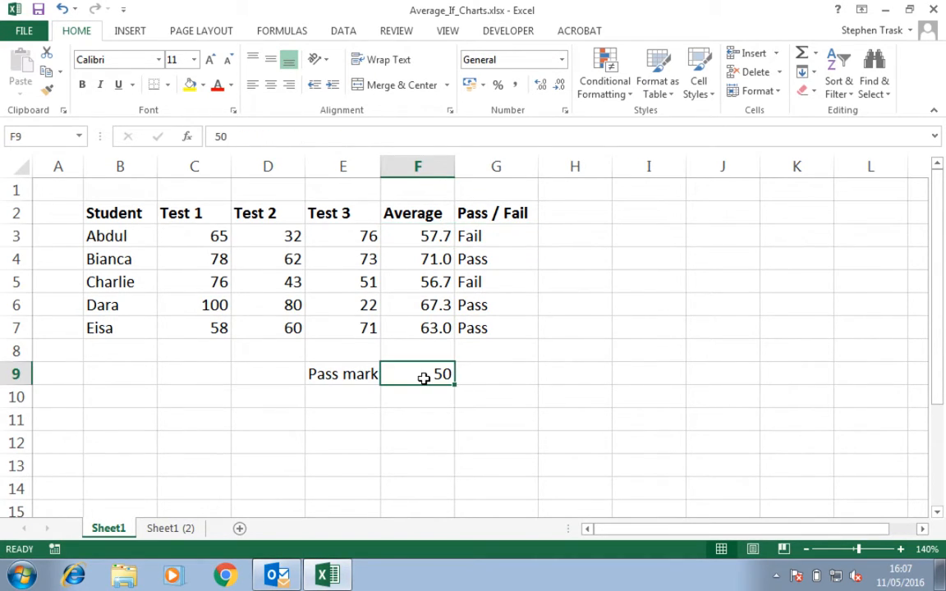
click(441, 236)
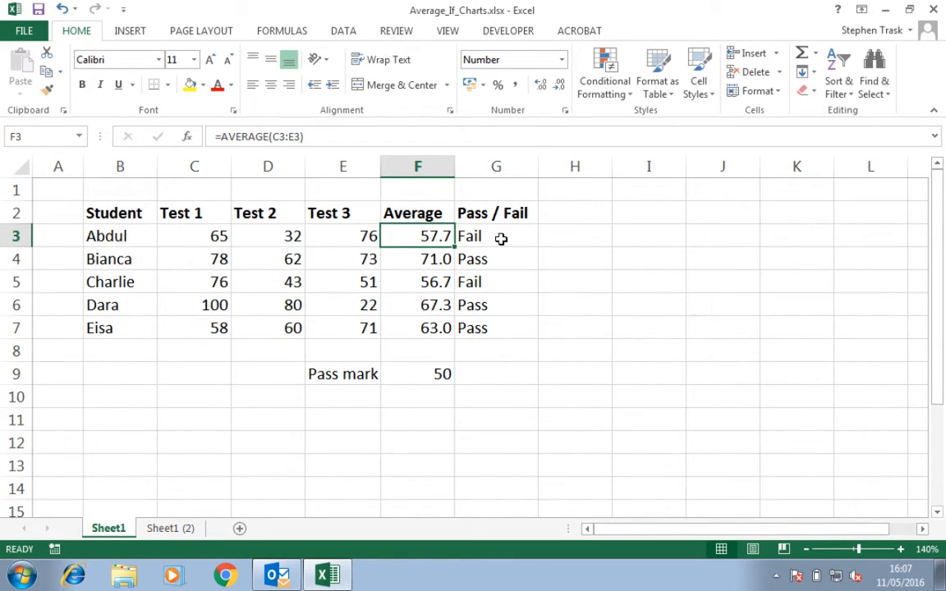
click(501, 239)
double_click(501, 239)
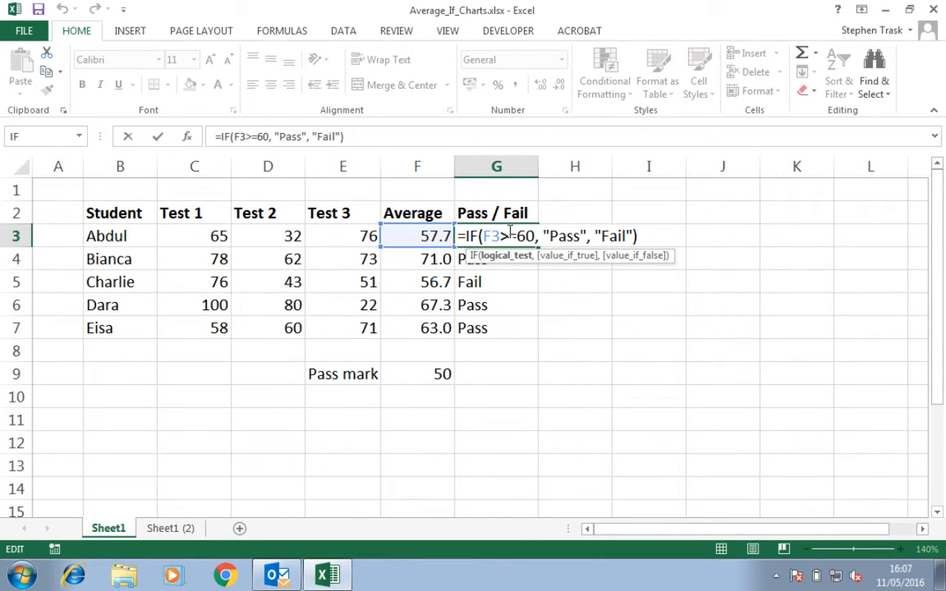
click(535, 236)
key(BackSpace)
key(BackSpace)
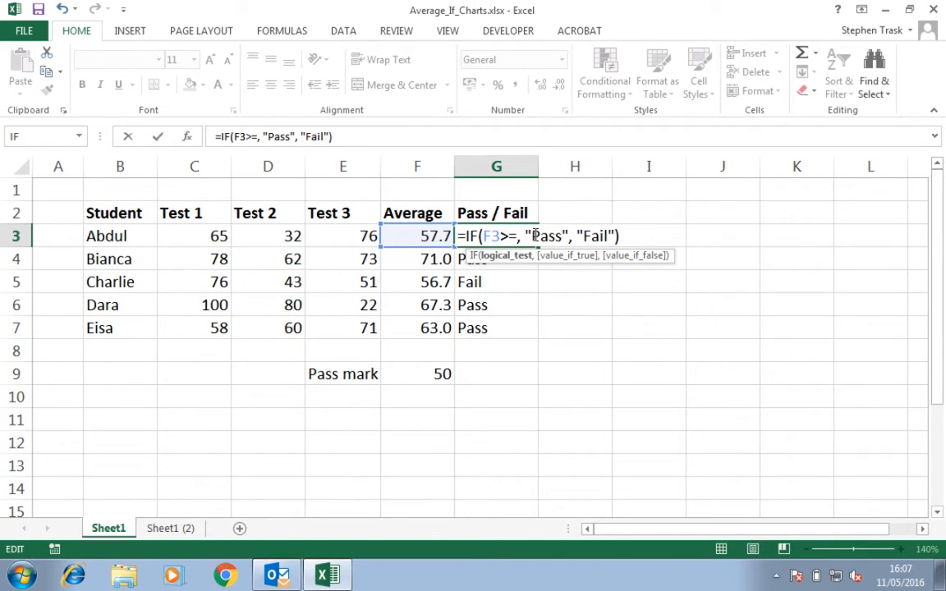
click(413, 379)
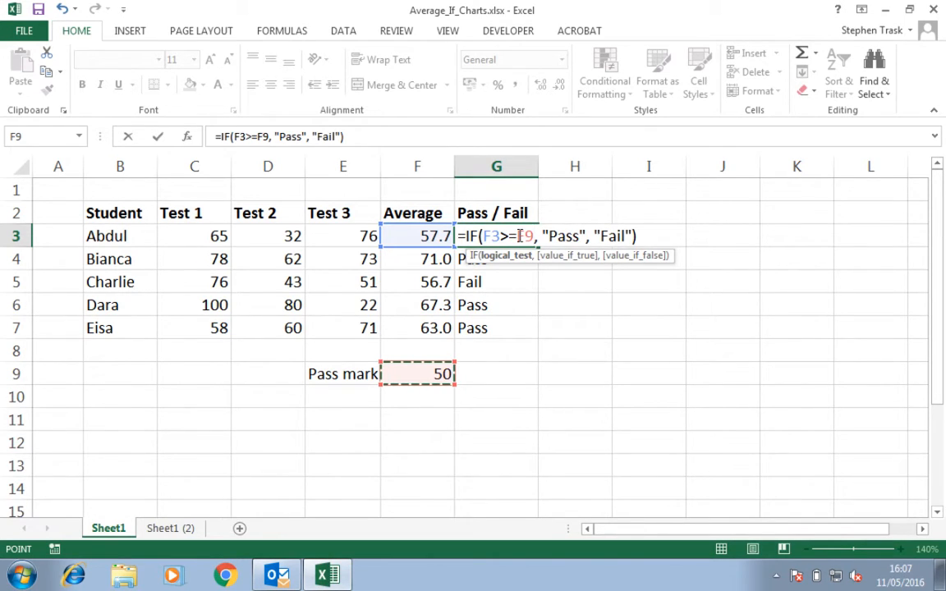
click(643, 236)
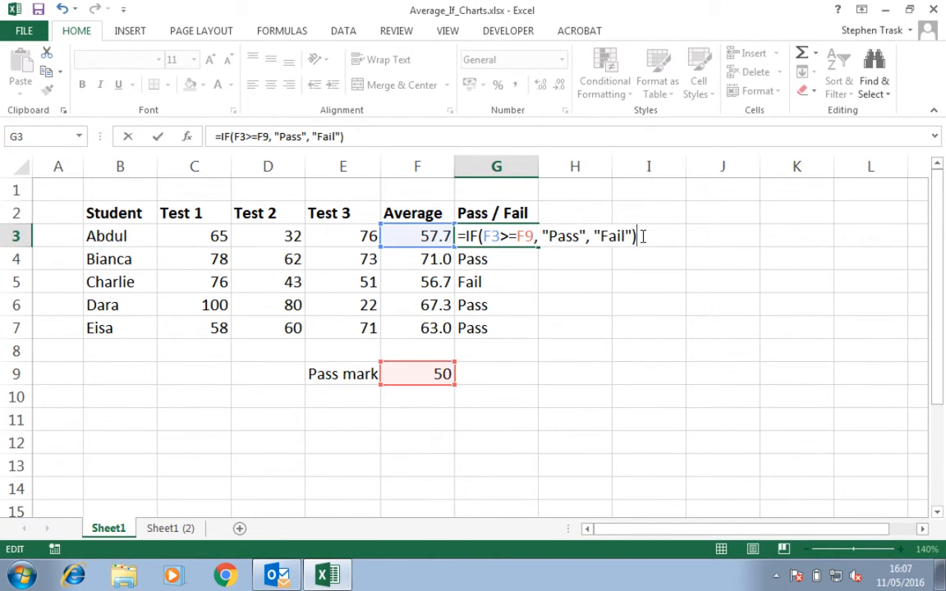
key(Return)
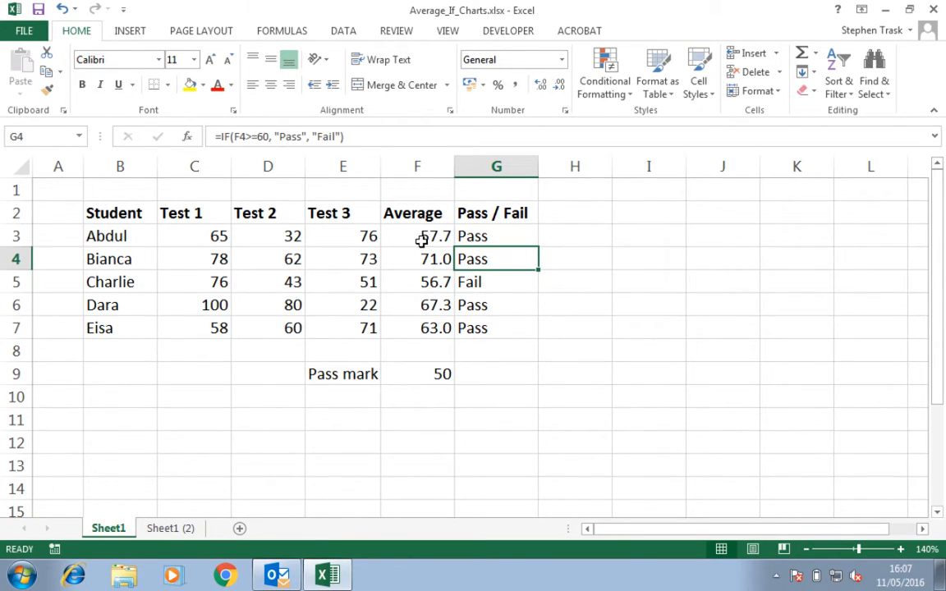
Change the pass mark in F9 to 49
click(430, 373)
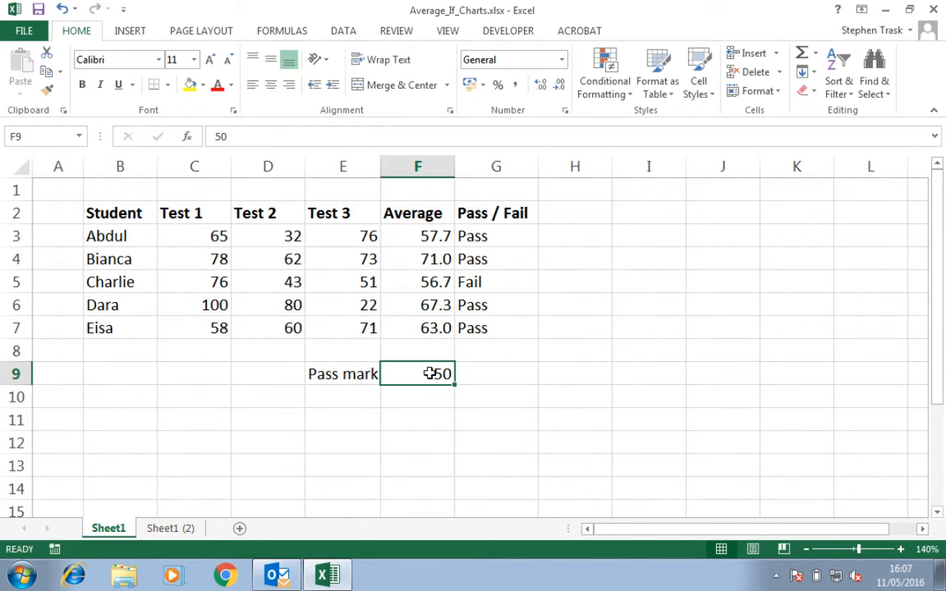
text(49)
key(Return)
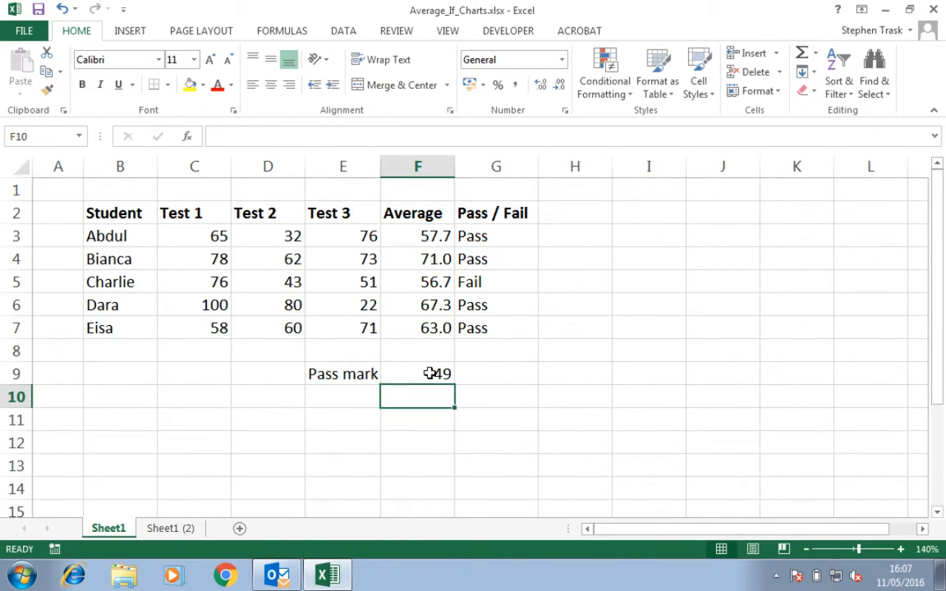
Open G3's formula to examine its reference to F9
click(475, 236)
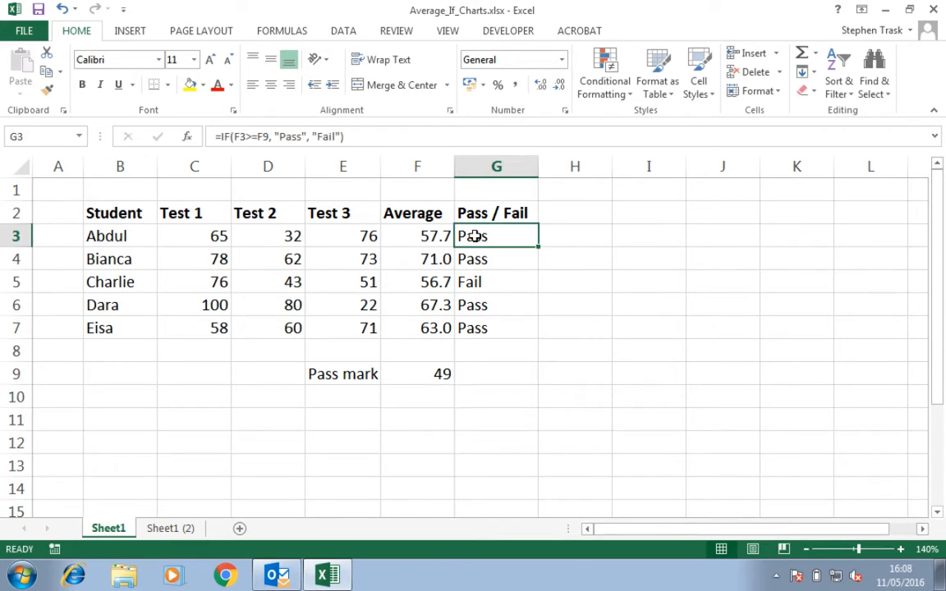
double_click(475, 235)
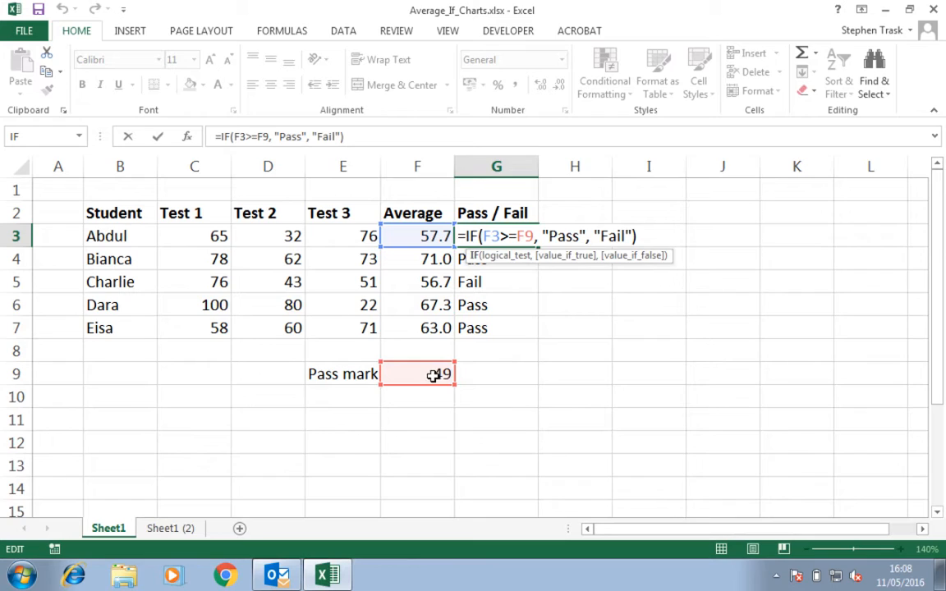
key(Return)
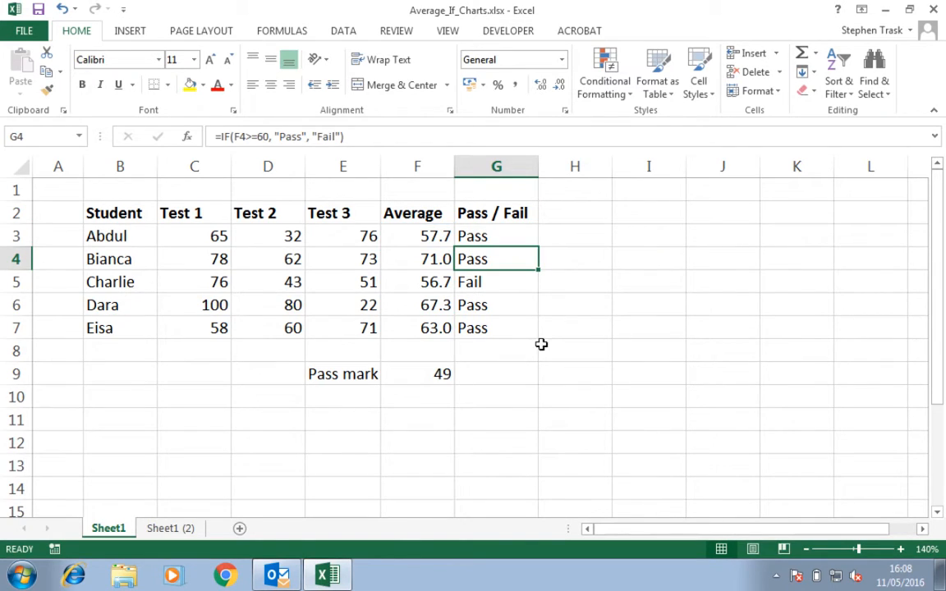
Change the pass mark in F9 to 60
double_click(429, 375)
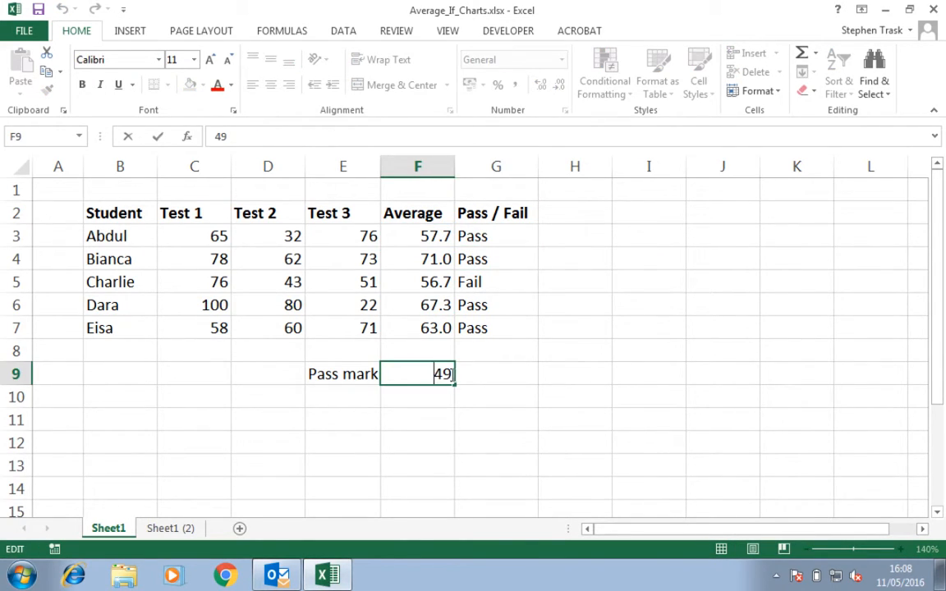
drag(455, 374, 425, 374)
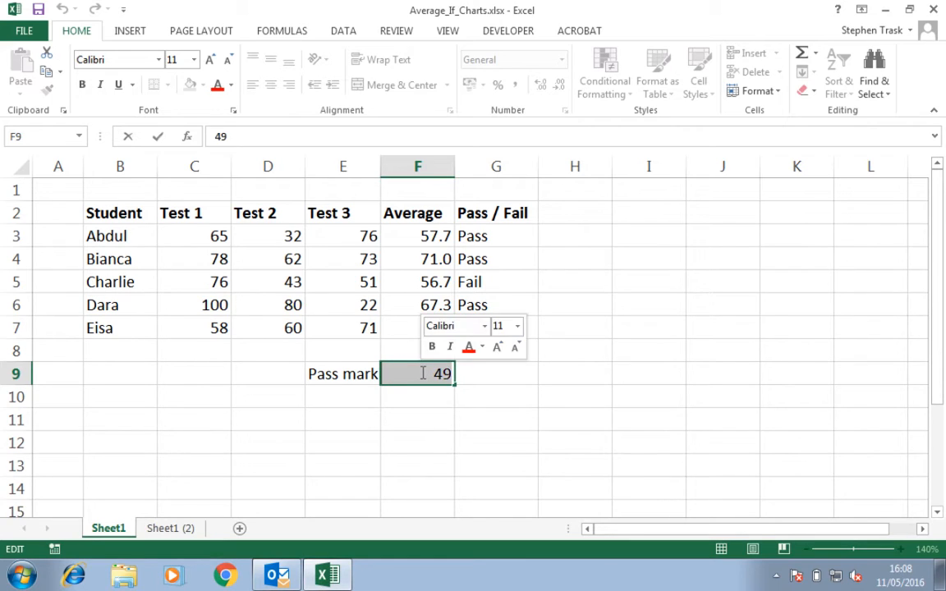
text(60)
key(Return)
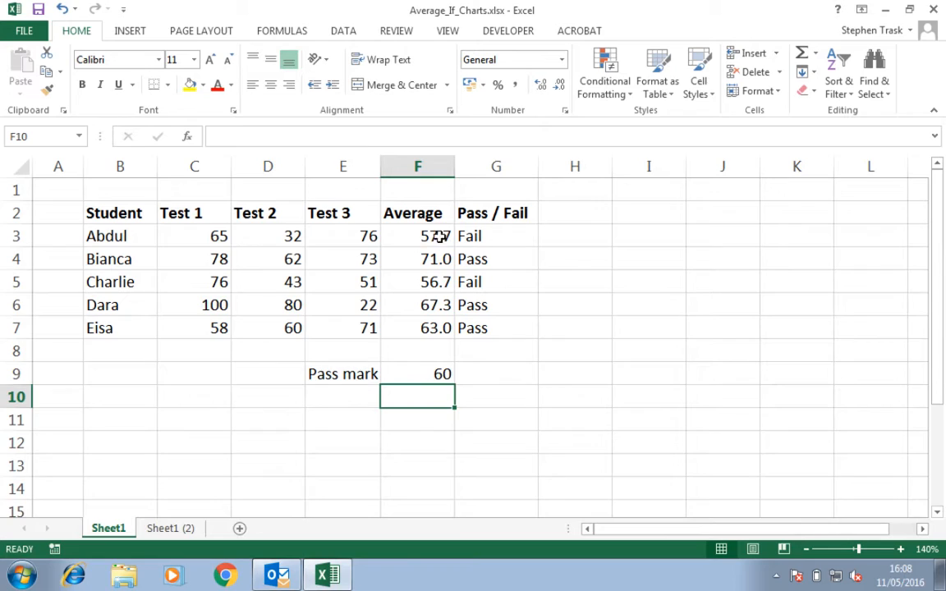
Change the pass mark in F9 to 58
click(436, 373)
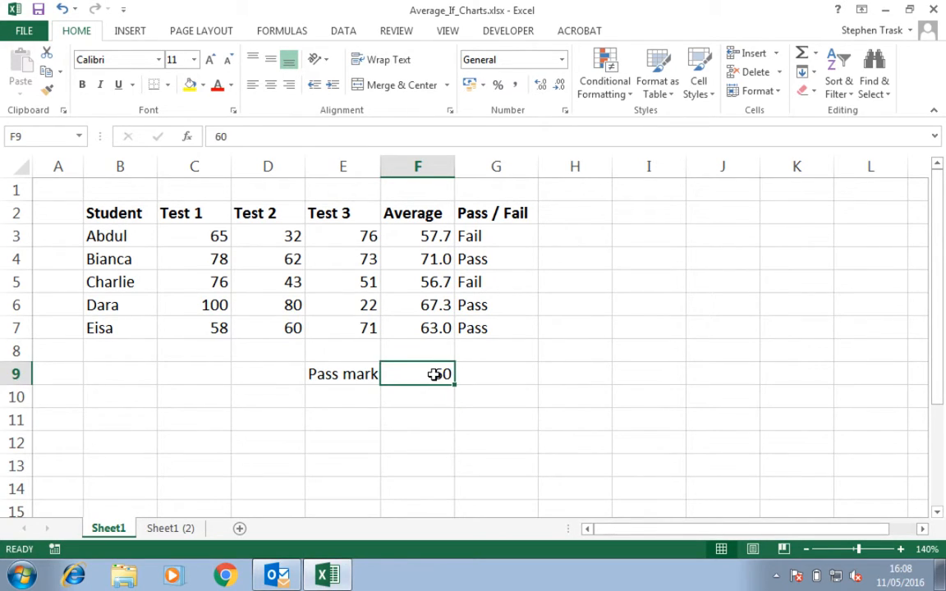
text(58)
key(Return)
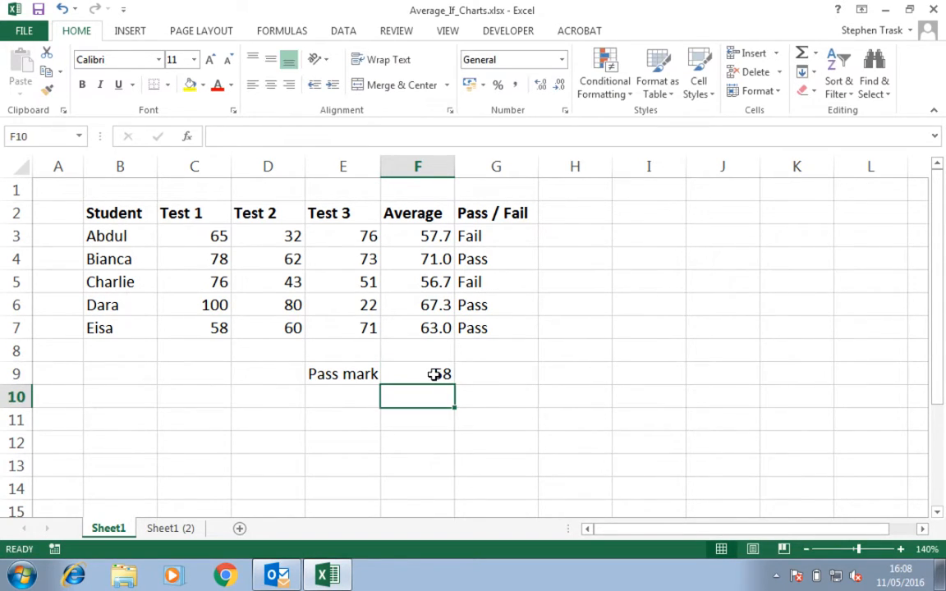
Set the pass mark in F9 to 57 and compare the Pass / Fail formulas in G3 and G4
click(433, 376)
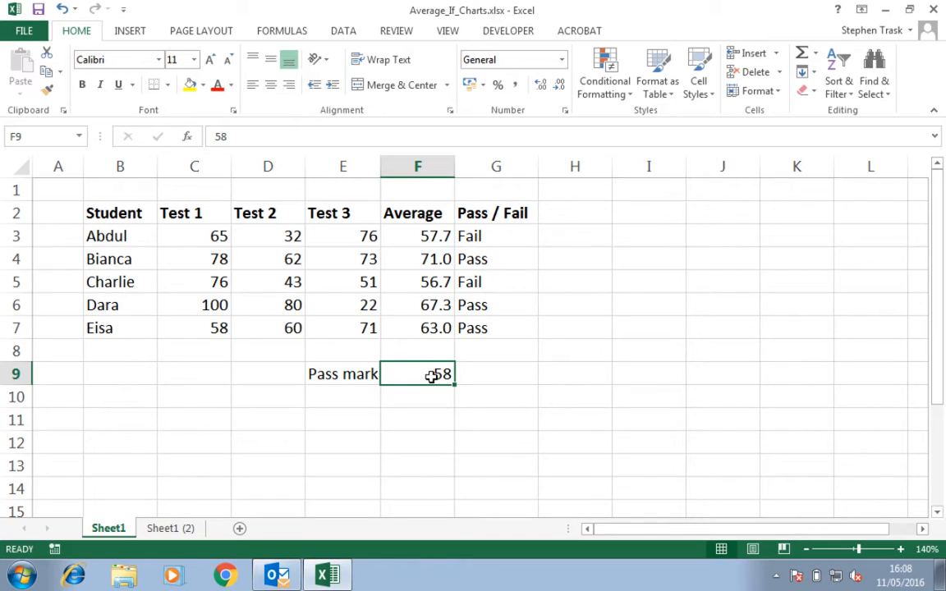
text(57)
key(Return)
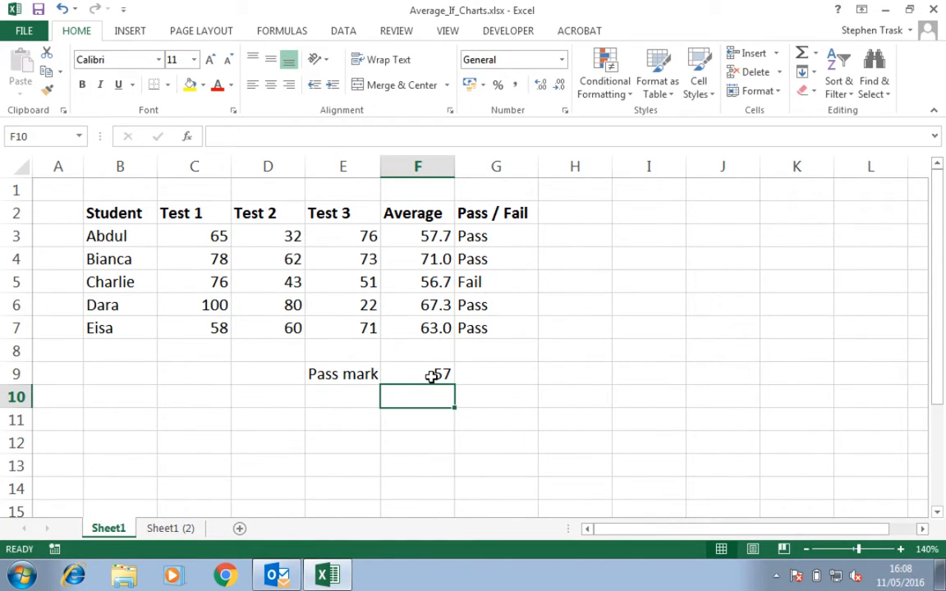
click(490, 237)
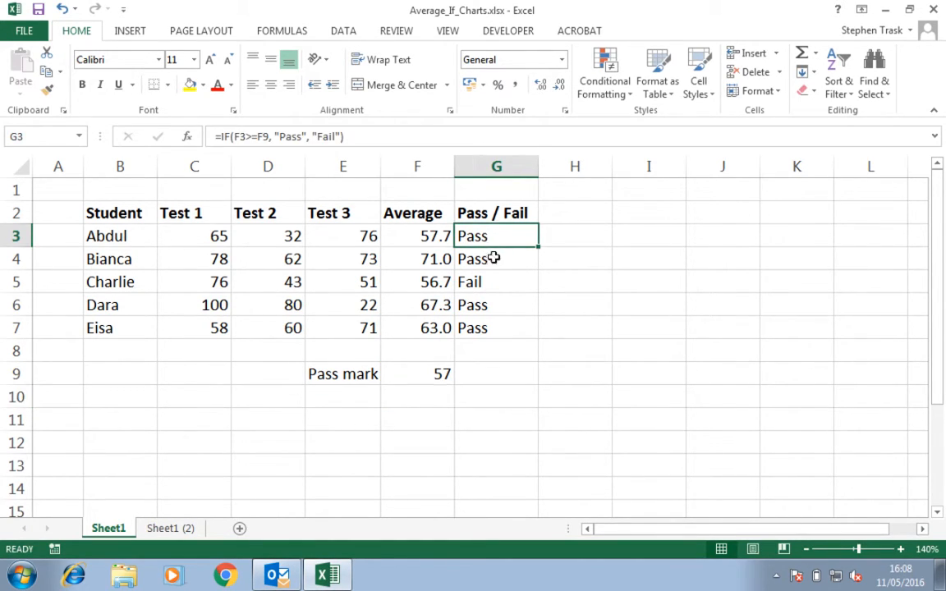
click(492, 258)
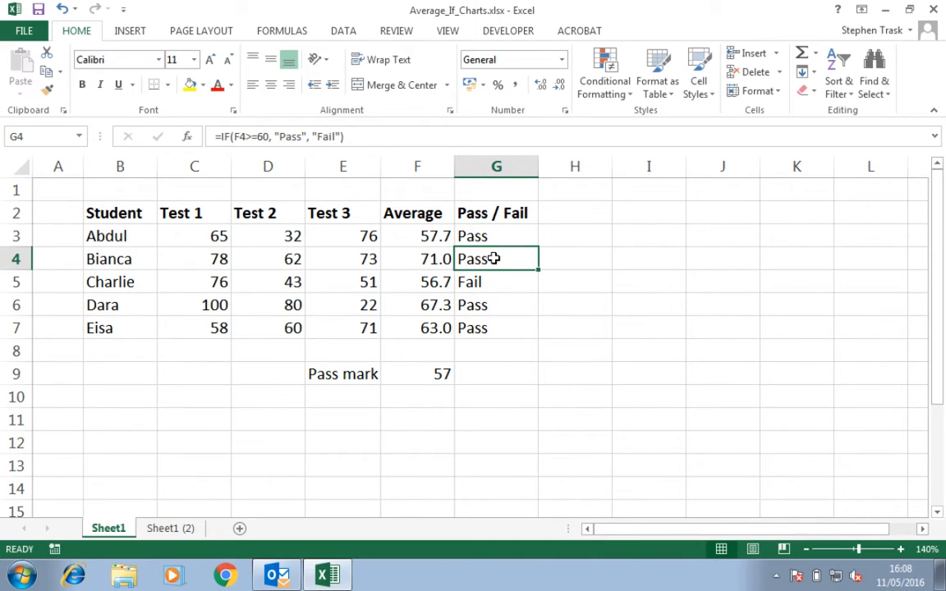
Replace the fixed 60 in G4's IF formula with a reference to the pass mark cell F9
double_click(492, 259)
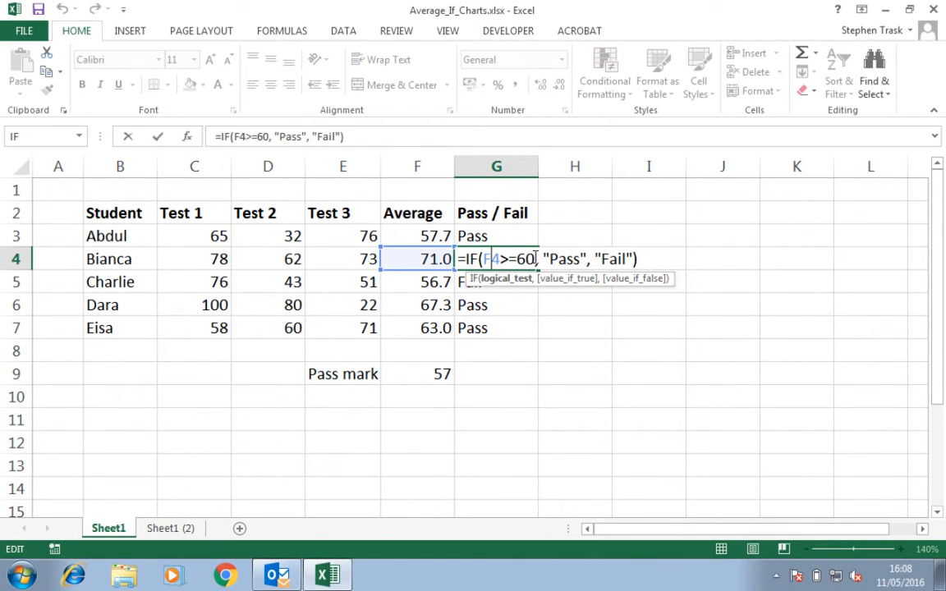
key(BackSpace)
key(BackSpace)
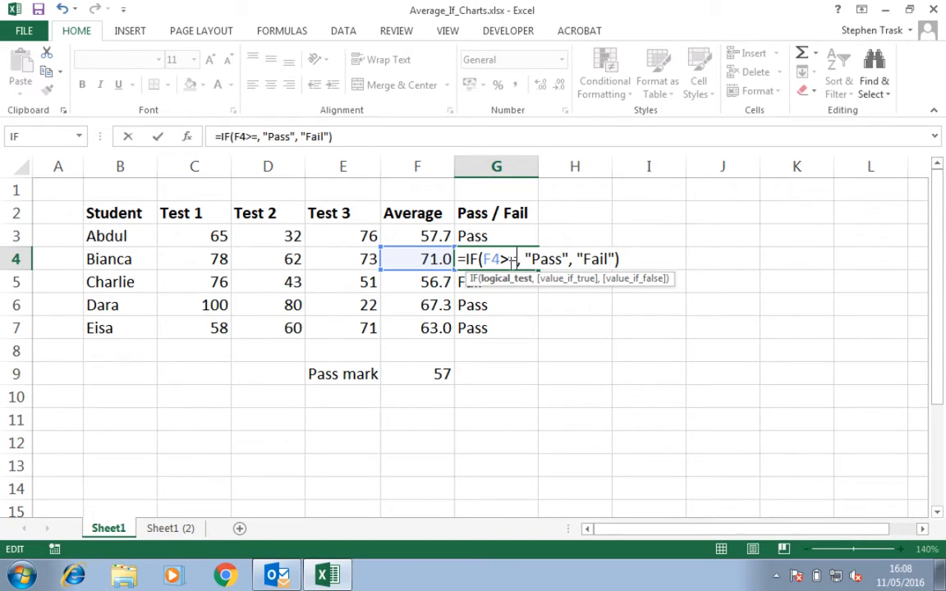
click(435, 378)
key(Return)
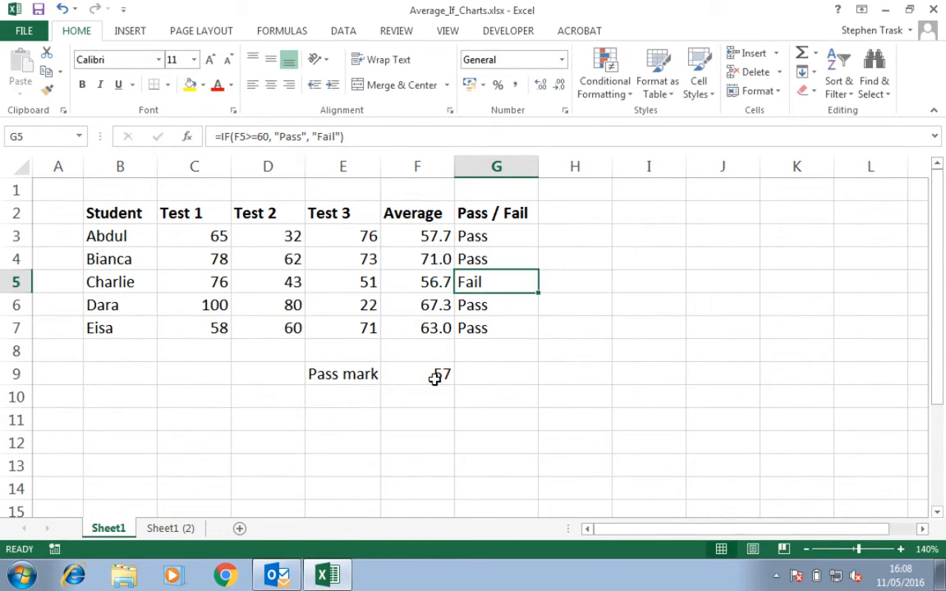
Compare the formulas in G3 and G4, then fill G3's formula down through G7
click(506, 239)
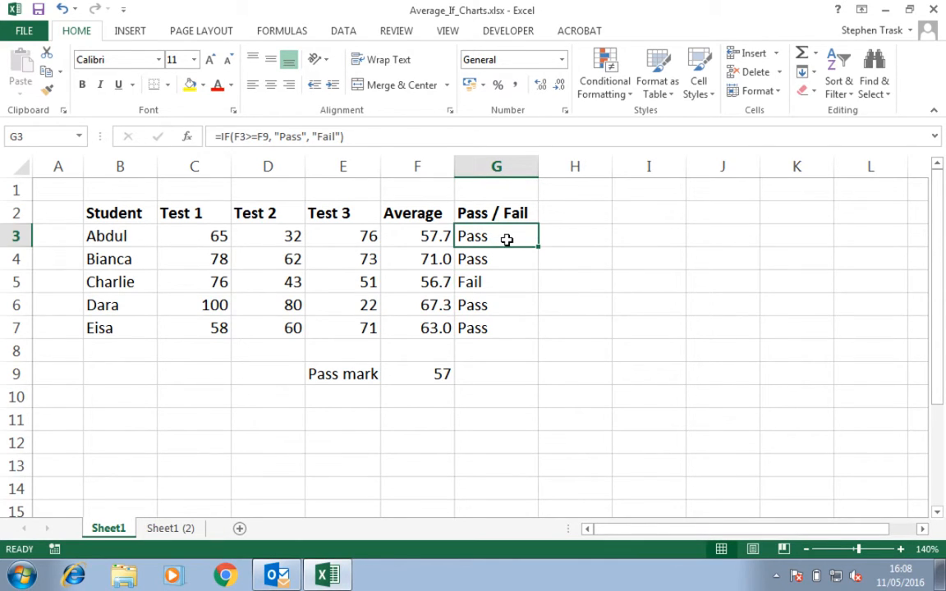
double_click(507, 239)
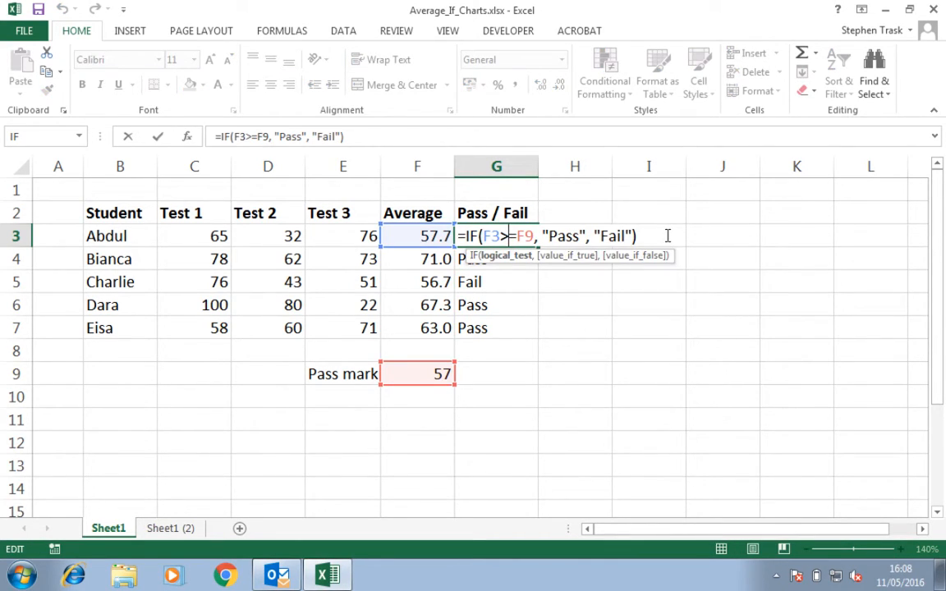
key(Return)
double_click(511, 261)
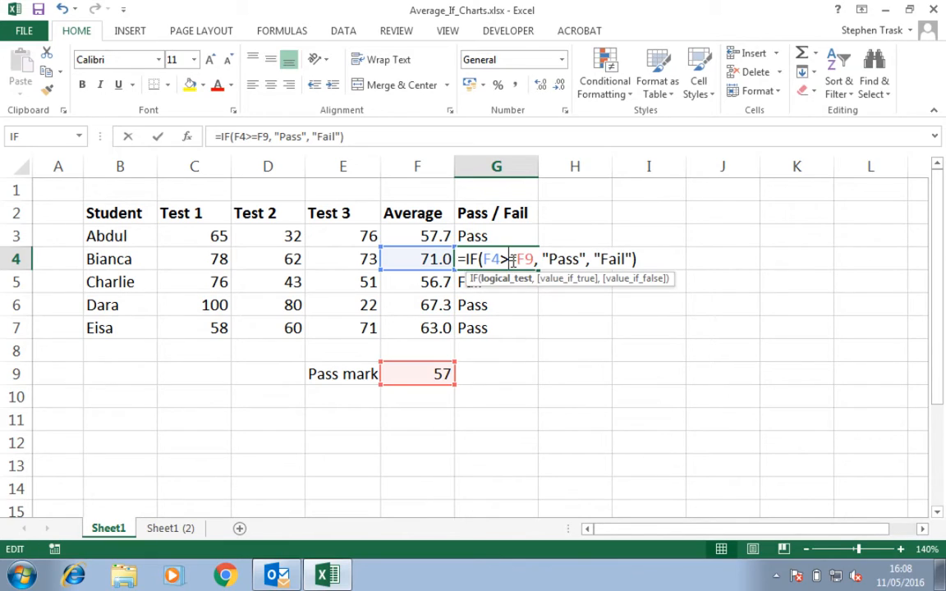
key(Return)
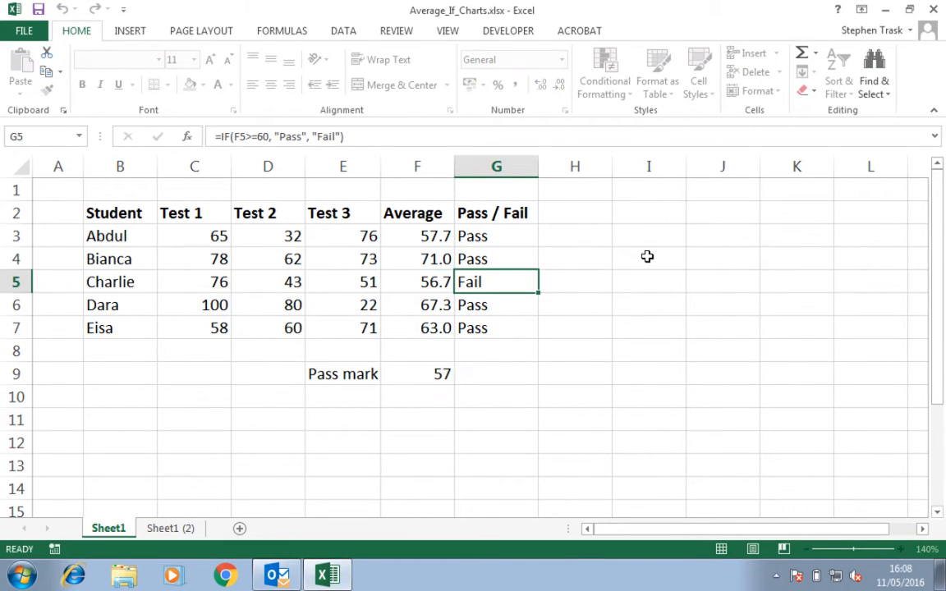
click(505, 236)
drag(538, 249, 540, 337)
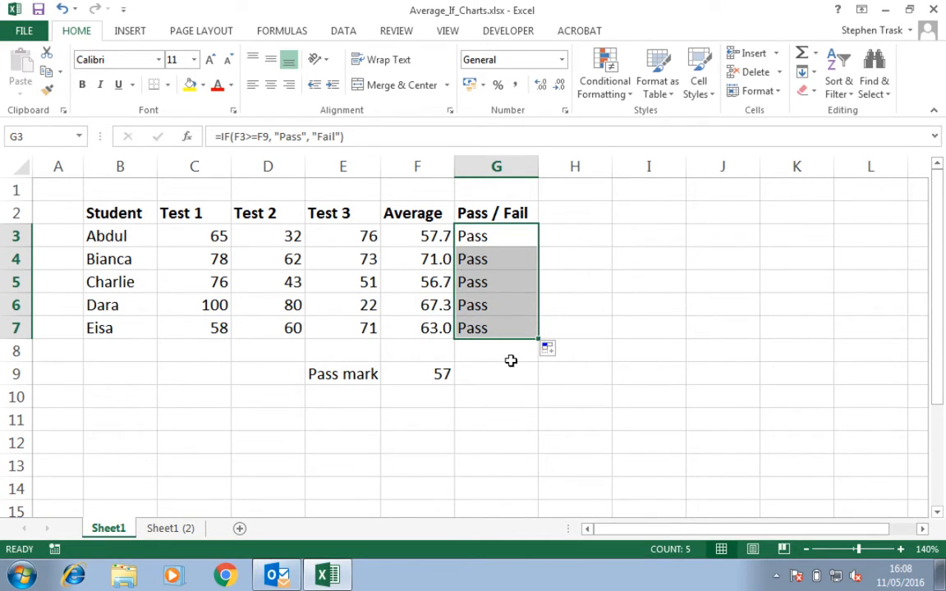
click(511, 361)
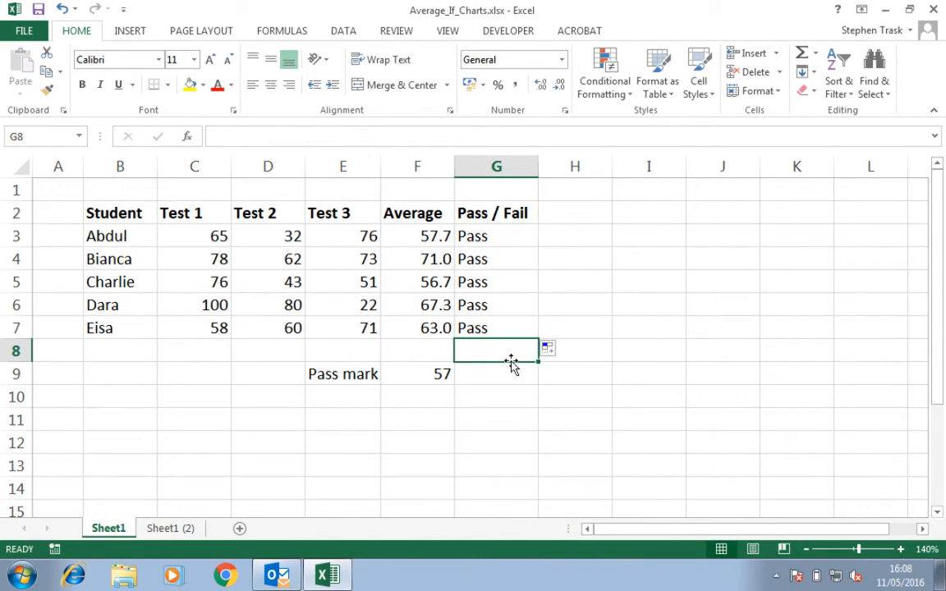
Examine the filled Pass / Fail formulas in G5 to G7 and the cells they reference
click(418, 281)
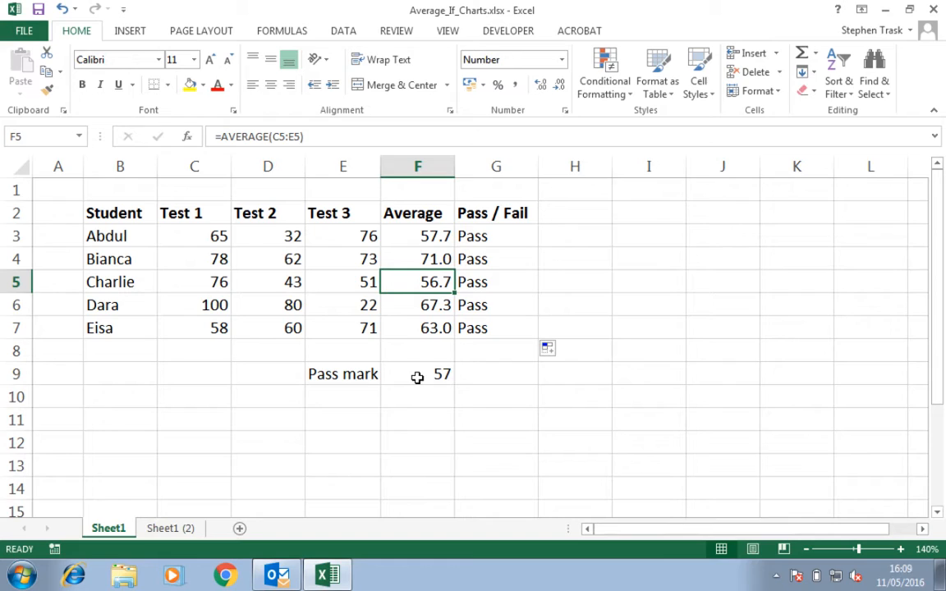
double_click(504, 281)
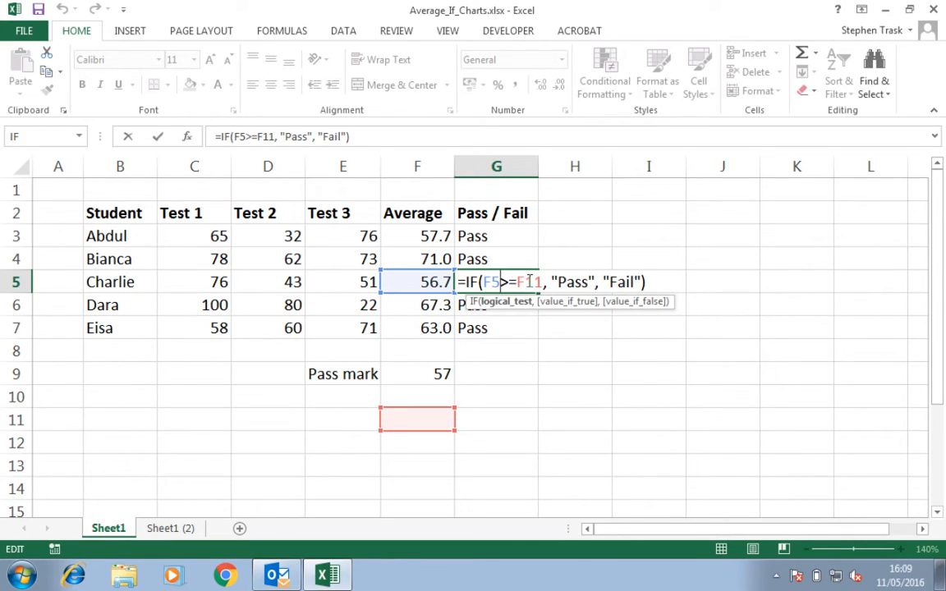
key(Return)
double_click(518, 305)
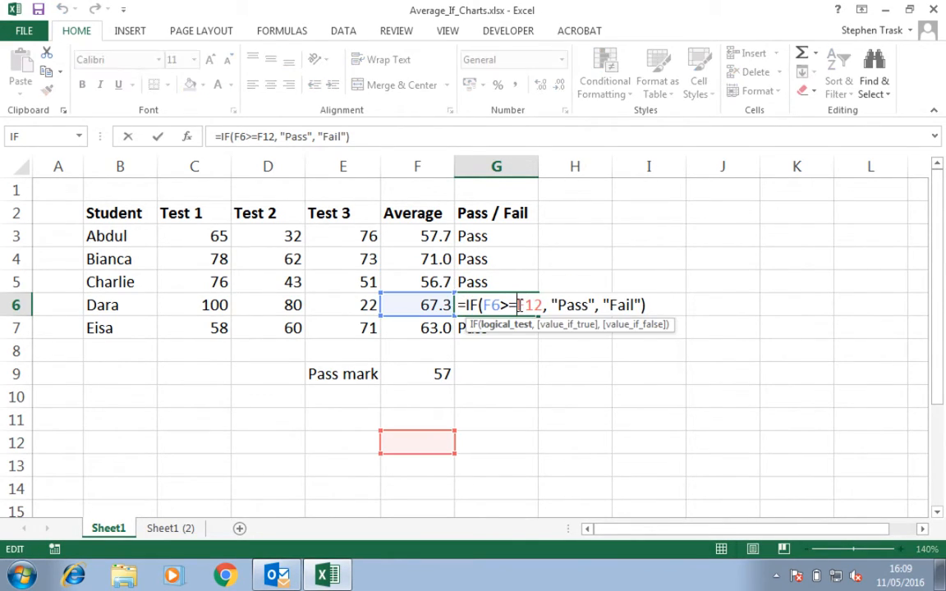
key(Return)
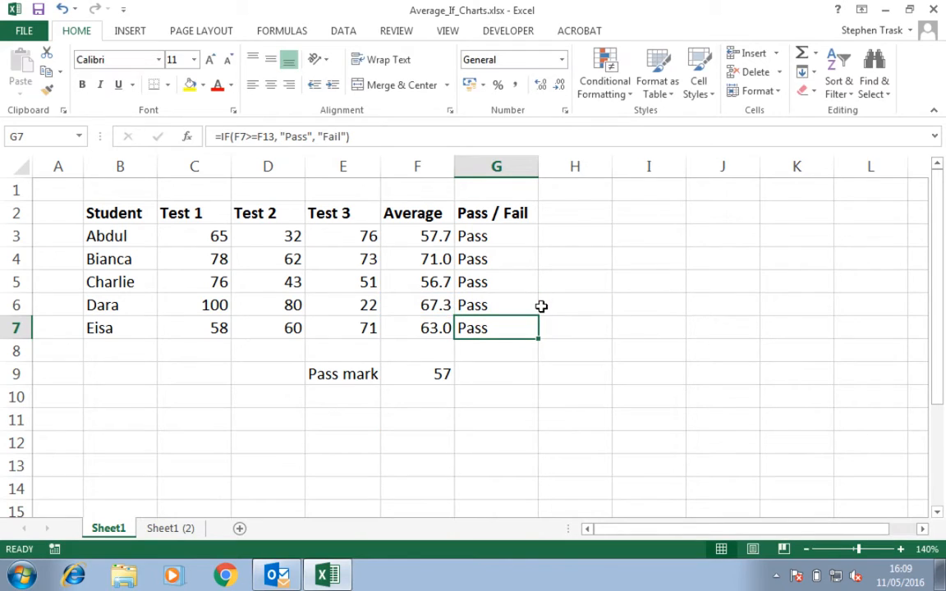
double_click(506, 333)
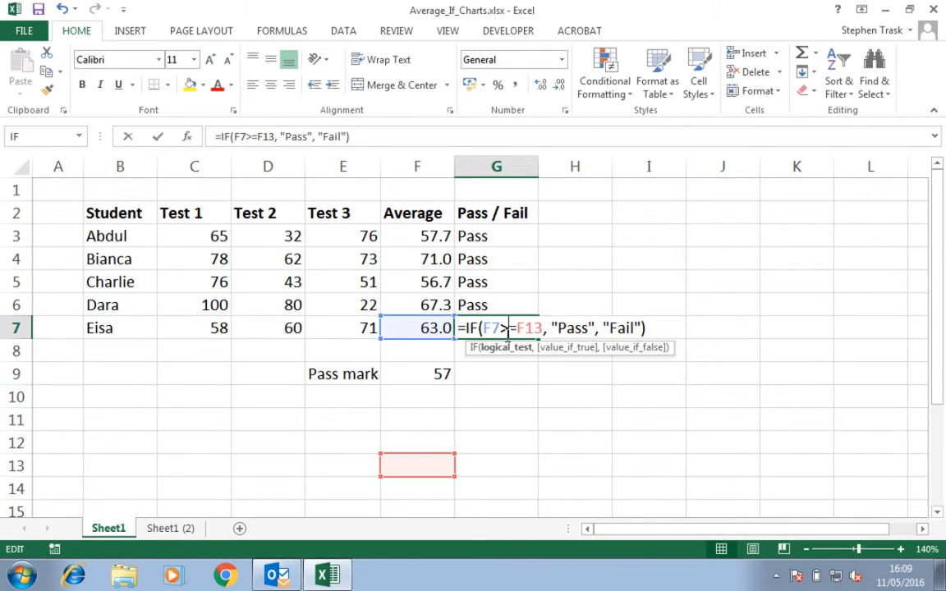
click(654, 327)
key(Return)
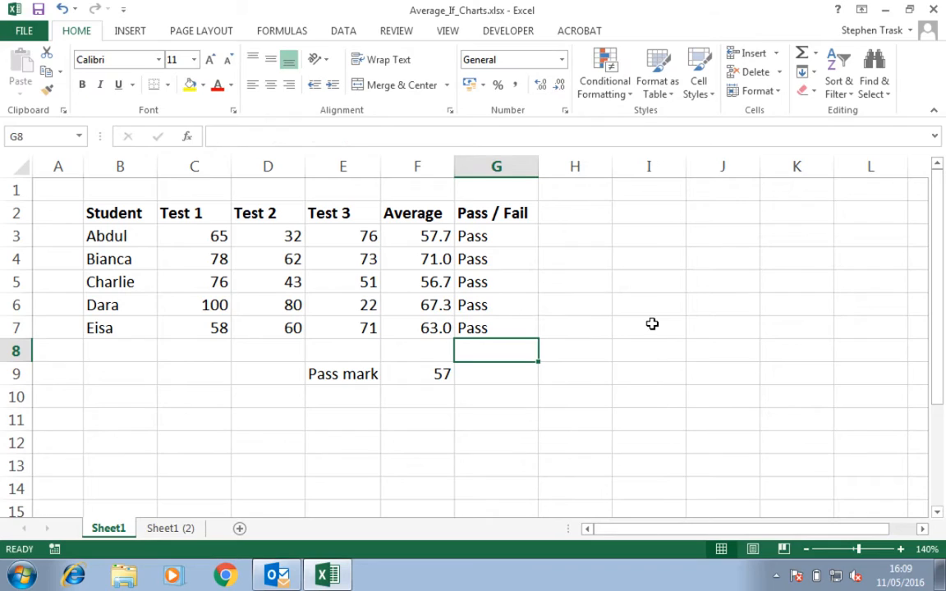
Make the pass mark reference in G3's formula absolute as $F$9
click(510, 237)
key(F2)
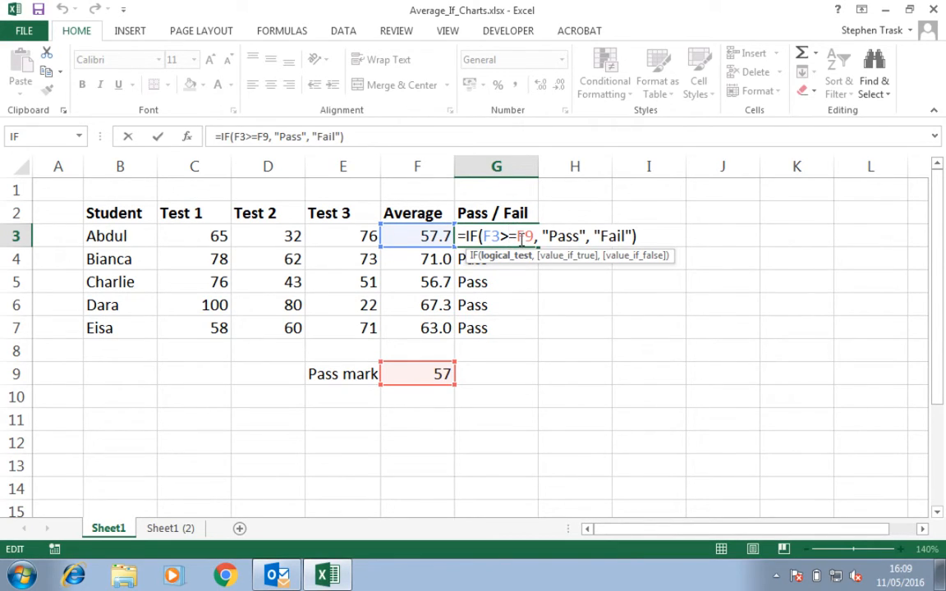
click(519, 238)
text($F)
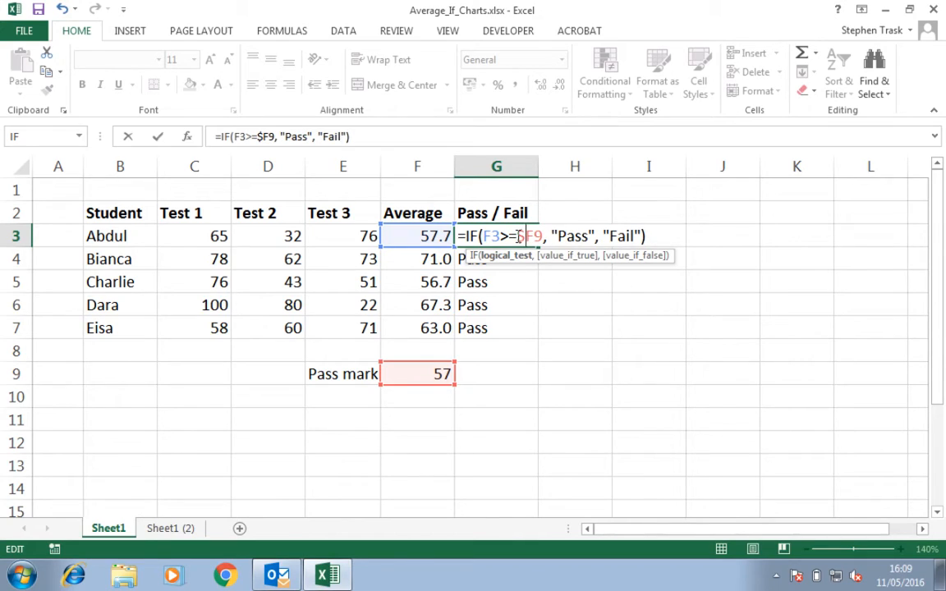
text($)
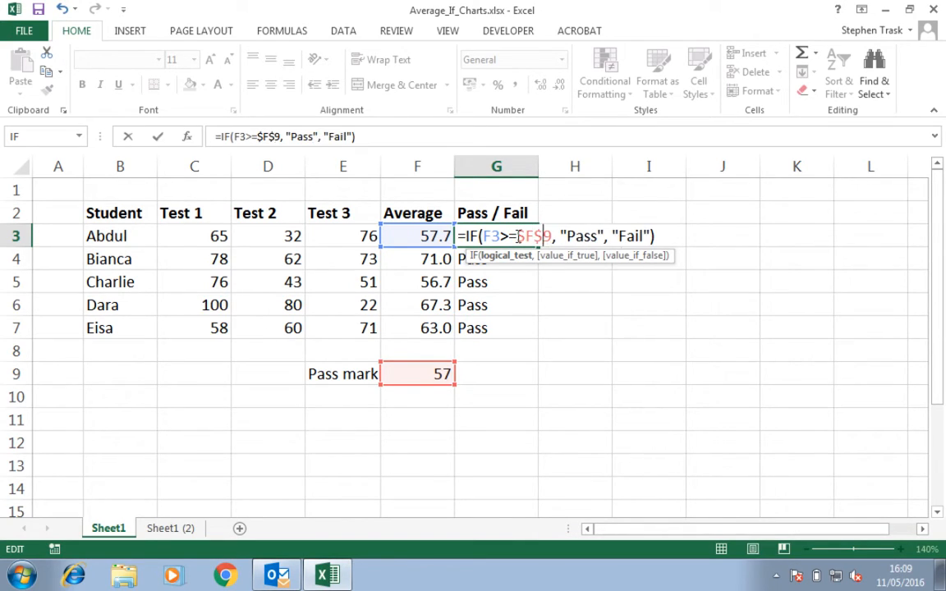
key(Return)
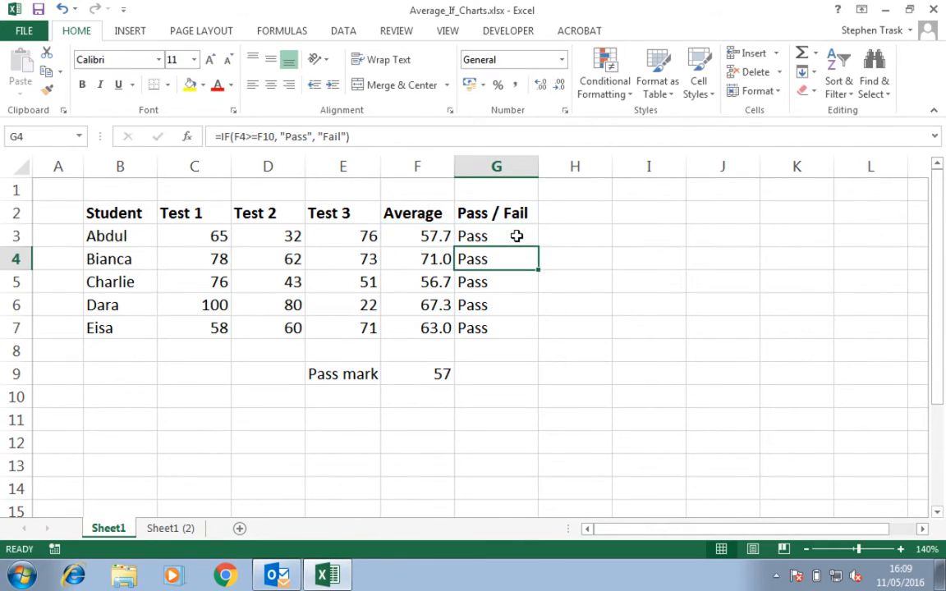
Check G3's corrected formula and fill it down through G7
click(516, 236)
double_click(517, 236)
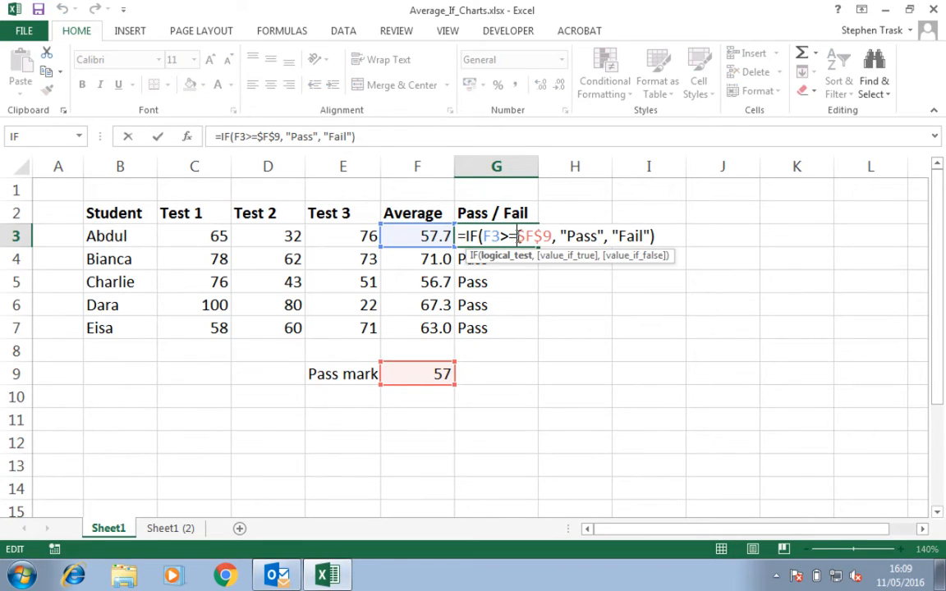
click(672, 239)
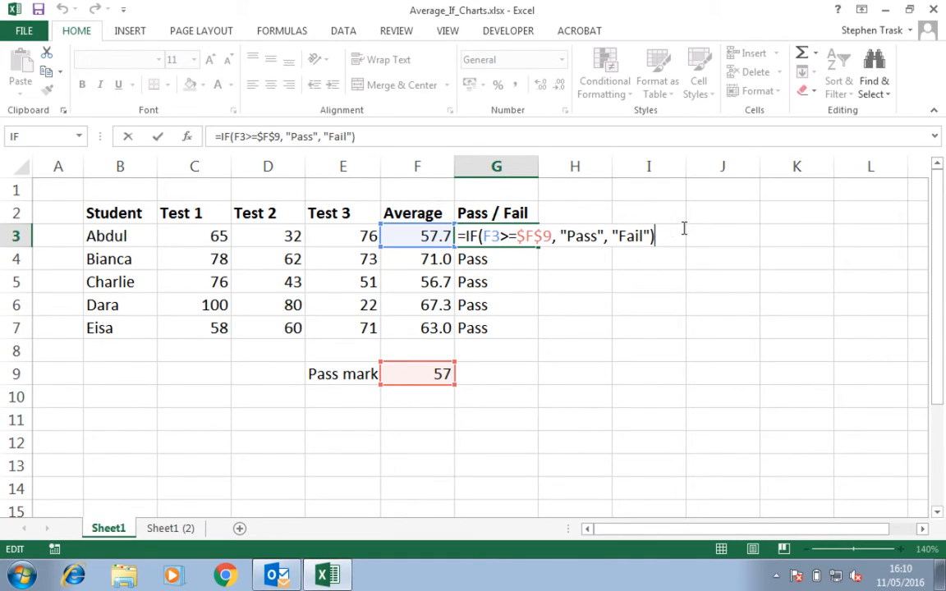
key(Return)
click(534, 238)
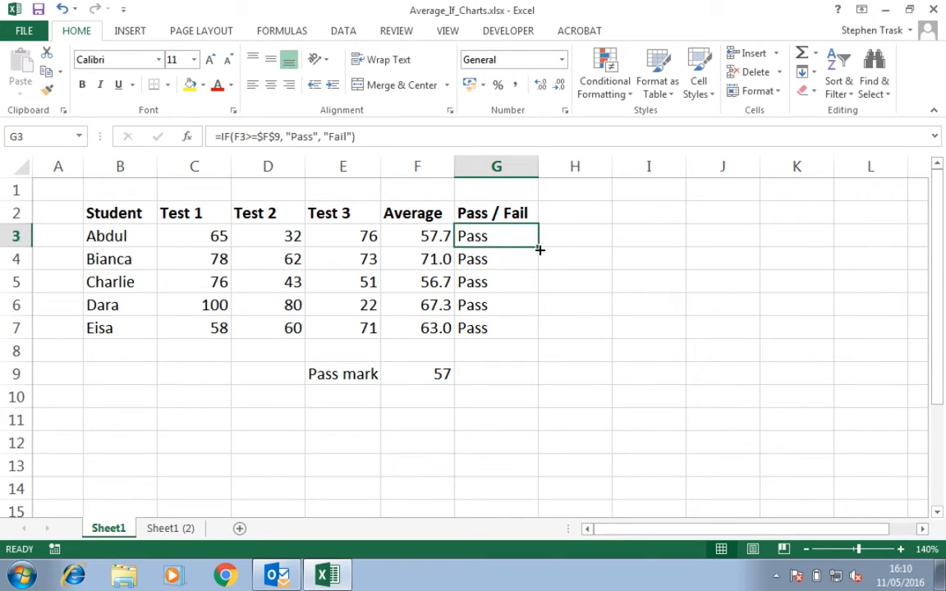
drag(539, 248, 535, 342)
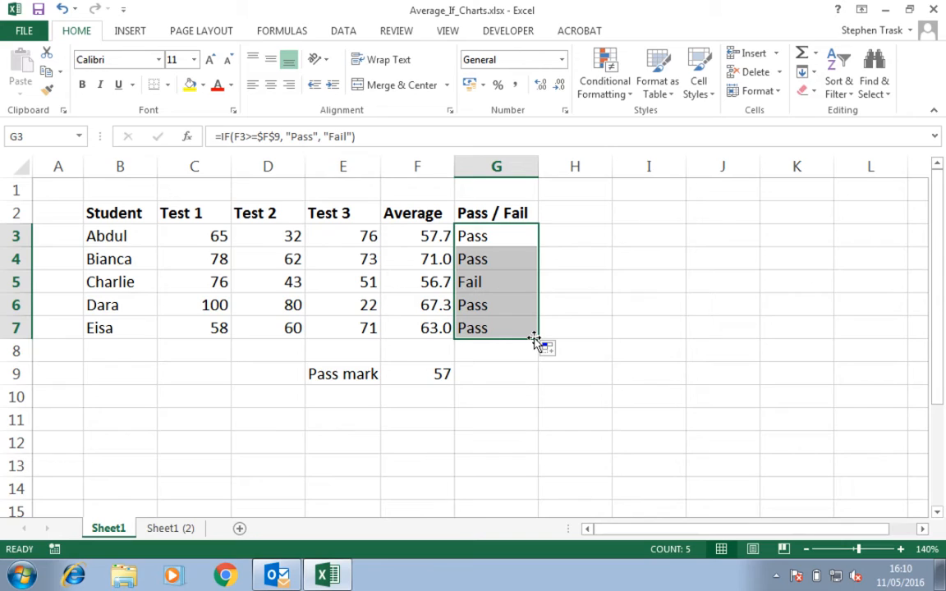
click(486, 261)
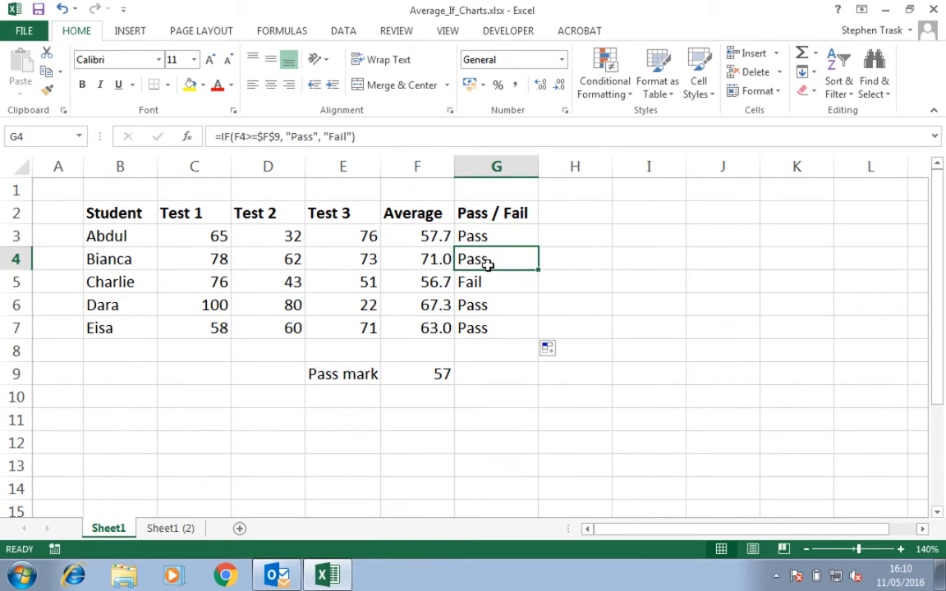
Examine the Pass / Fail formulas in G4 to G7 for the absolute pass mark reference
double_click(515, 259)
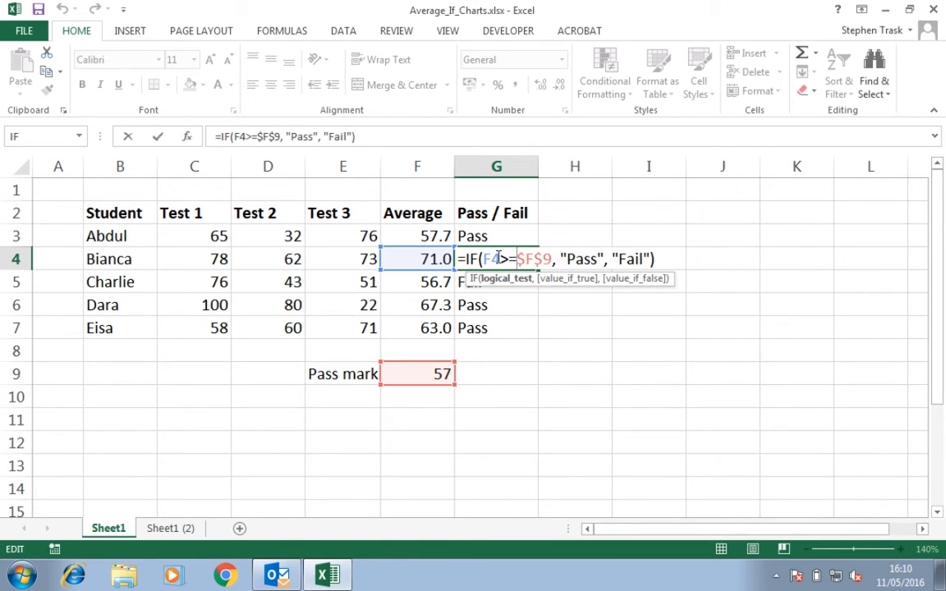
key(Return)
double_click(495, 281)
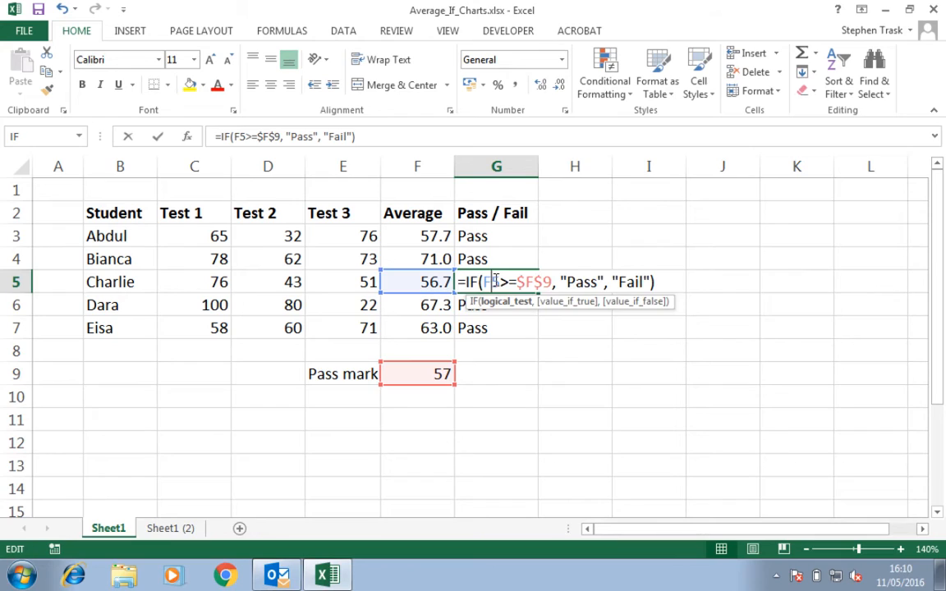
key(Return)
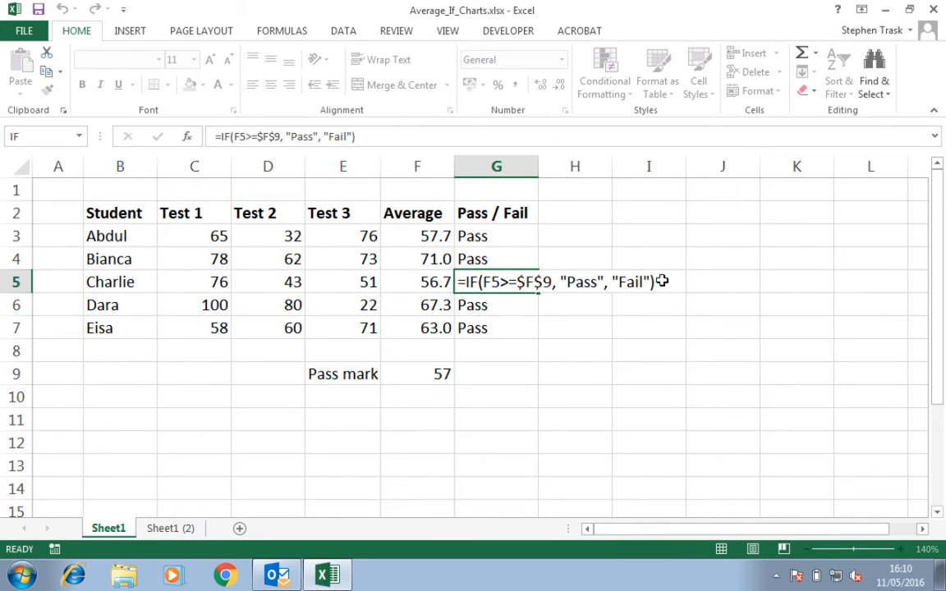
double_click(494, 305)
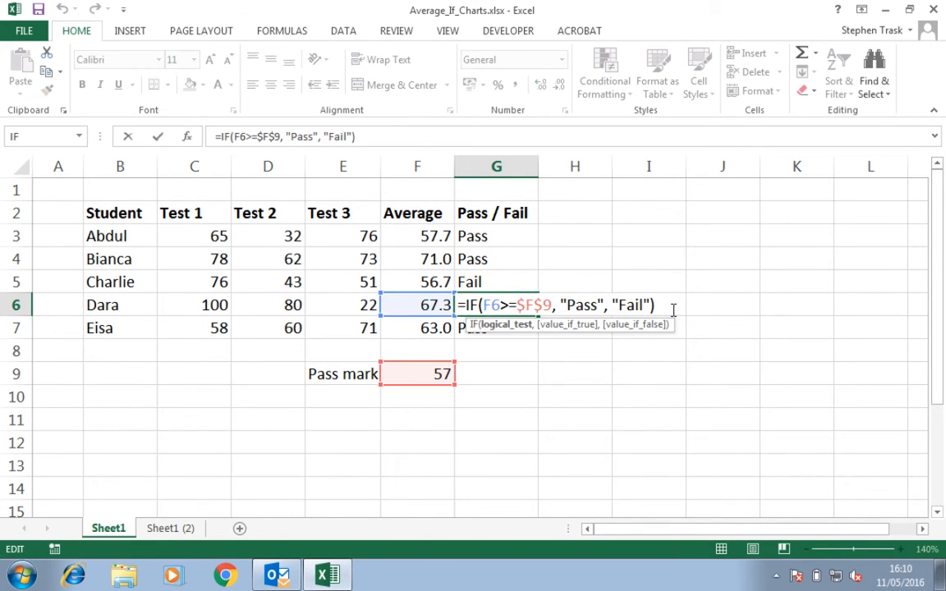
key(Return)
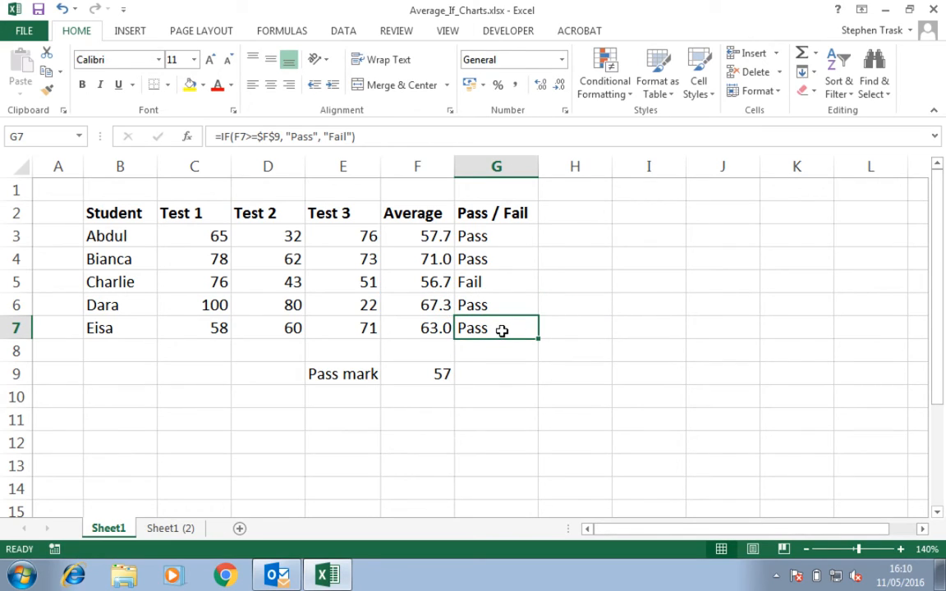
double_click(502, 331)
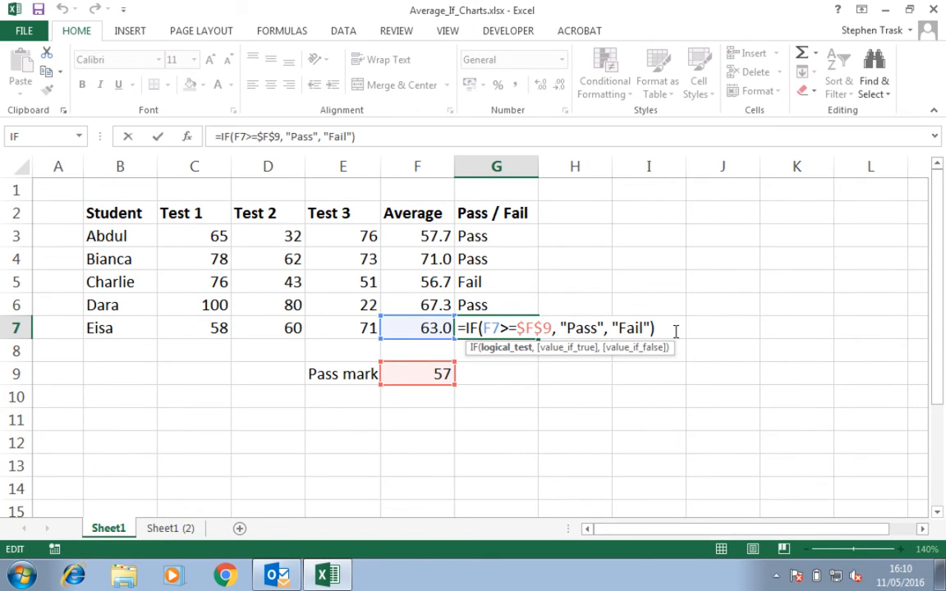
key(Return)
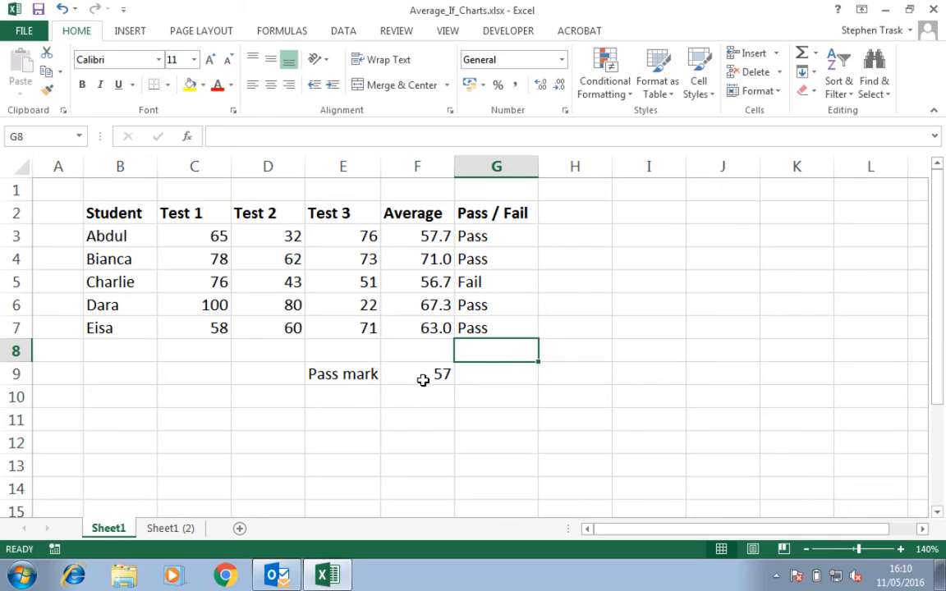
Set the pass mark in F9 to 65 and reopen G3's formula to check it
click(430, 377)
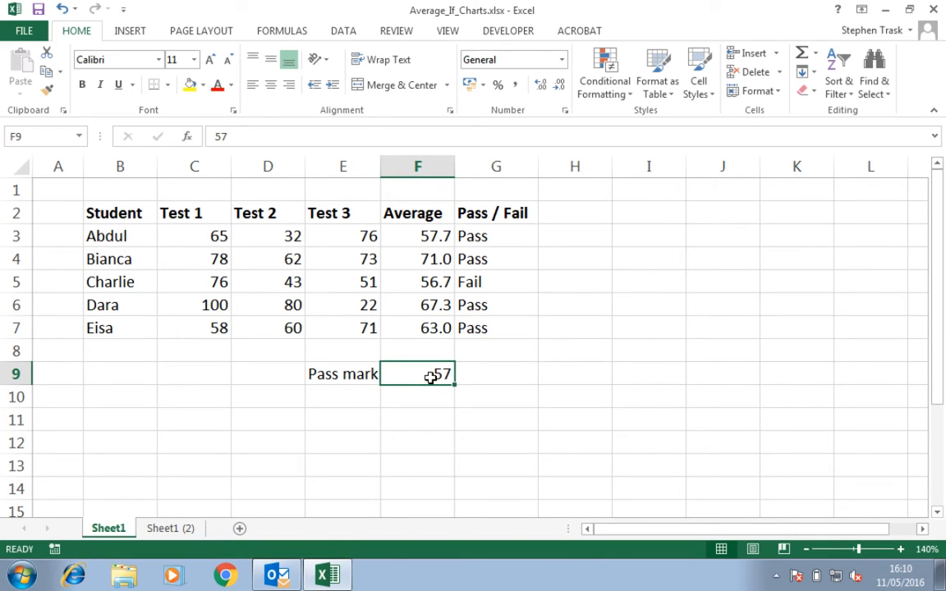
text(65)
key(Return)
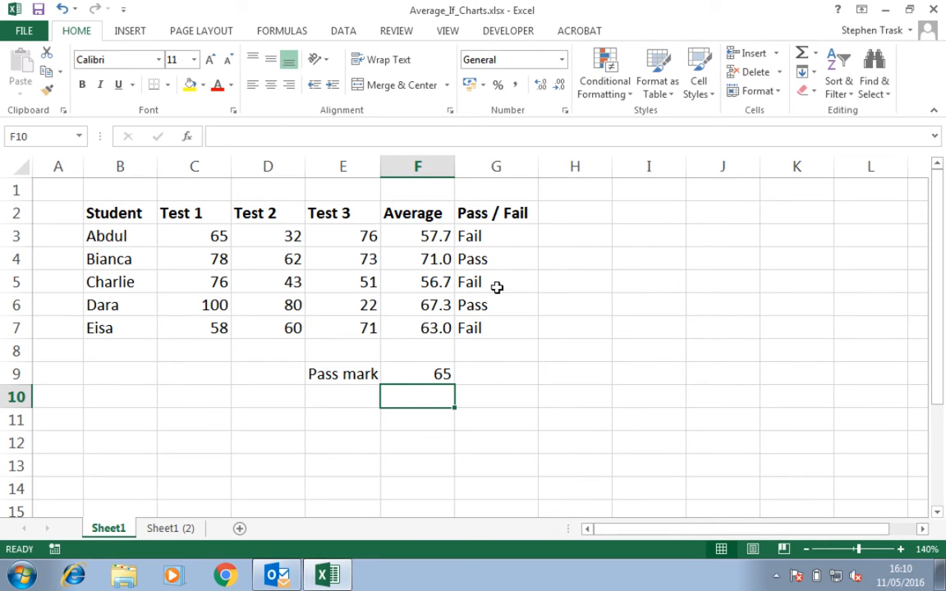
double_click(499, 240)
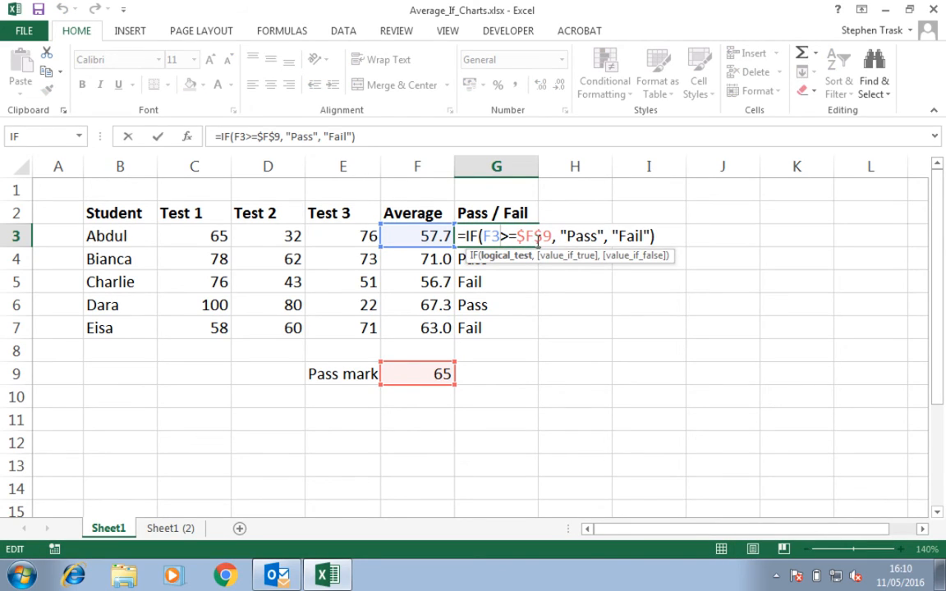
click(492, 236)
click(664, 235)
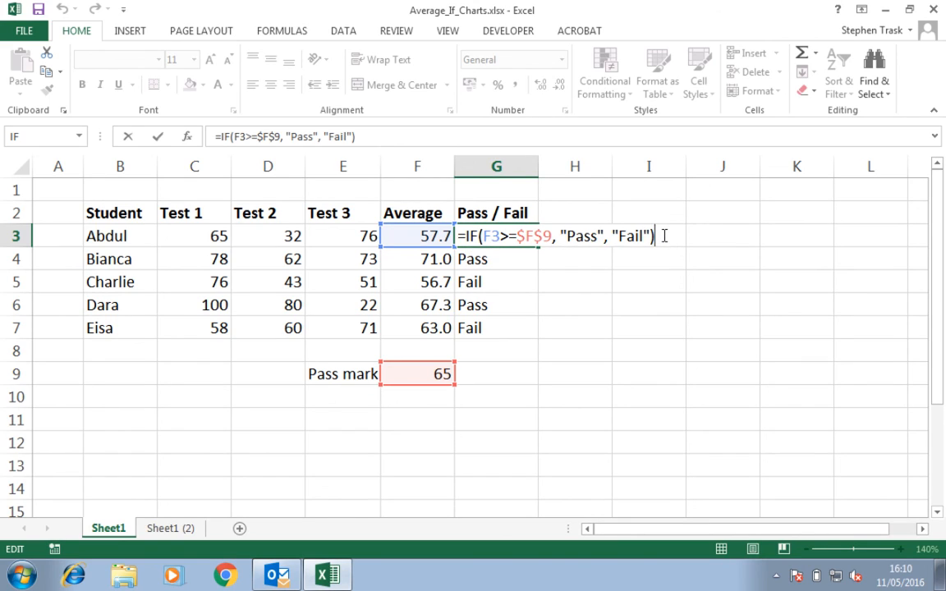
key(Return)
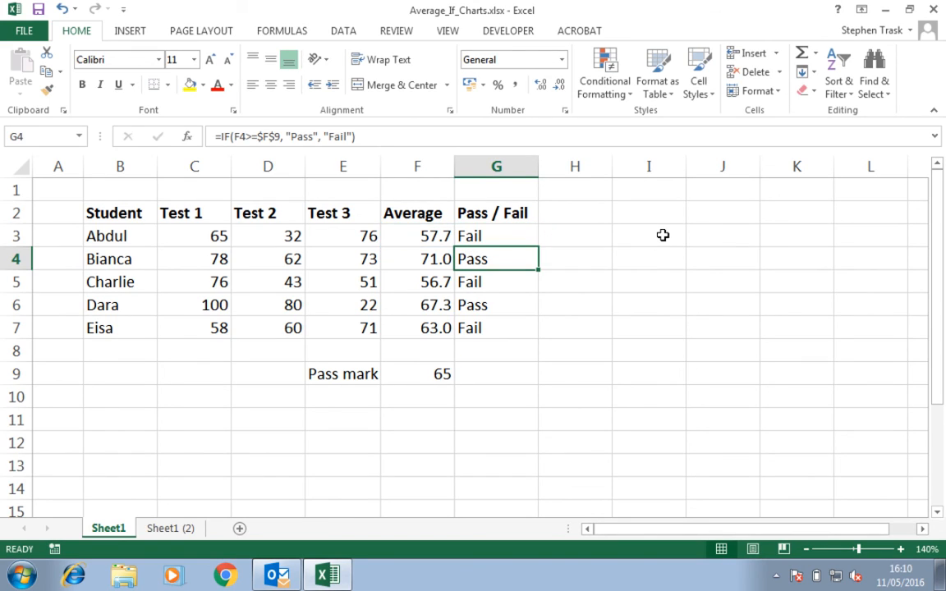
key(super+Tab)
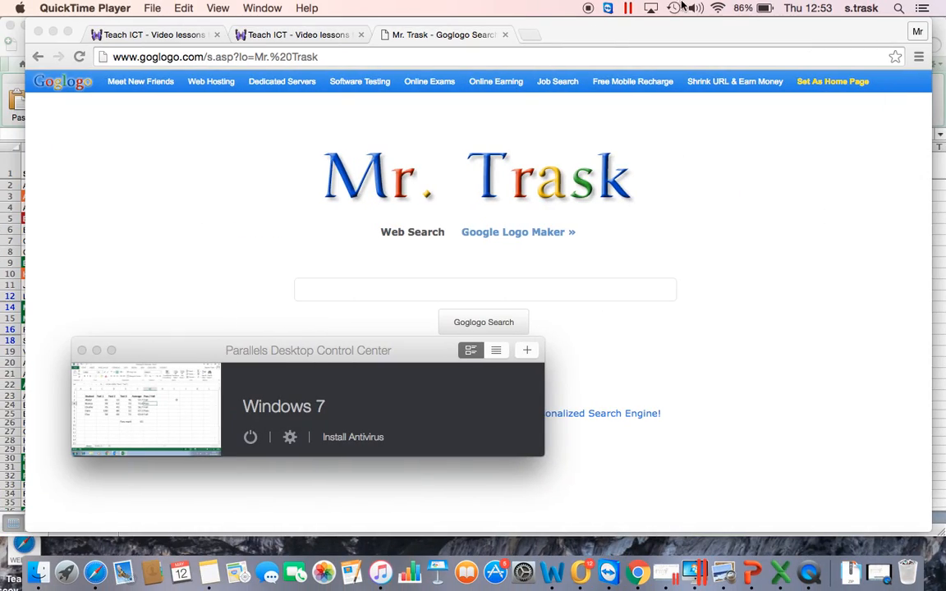